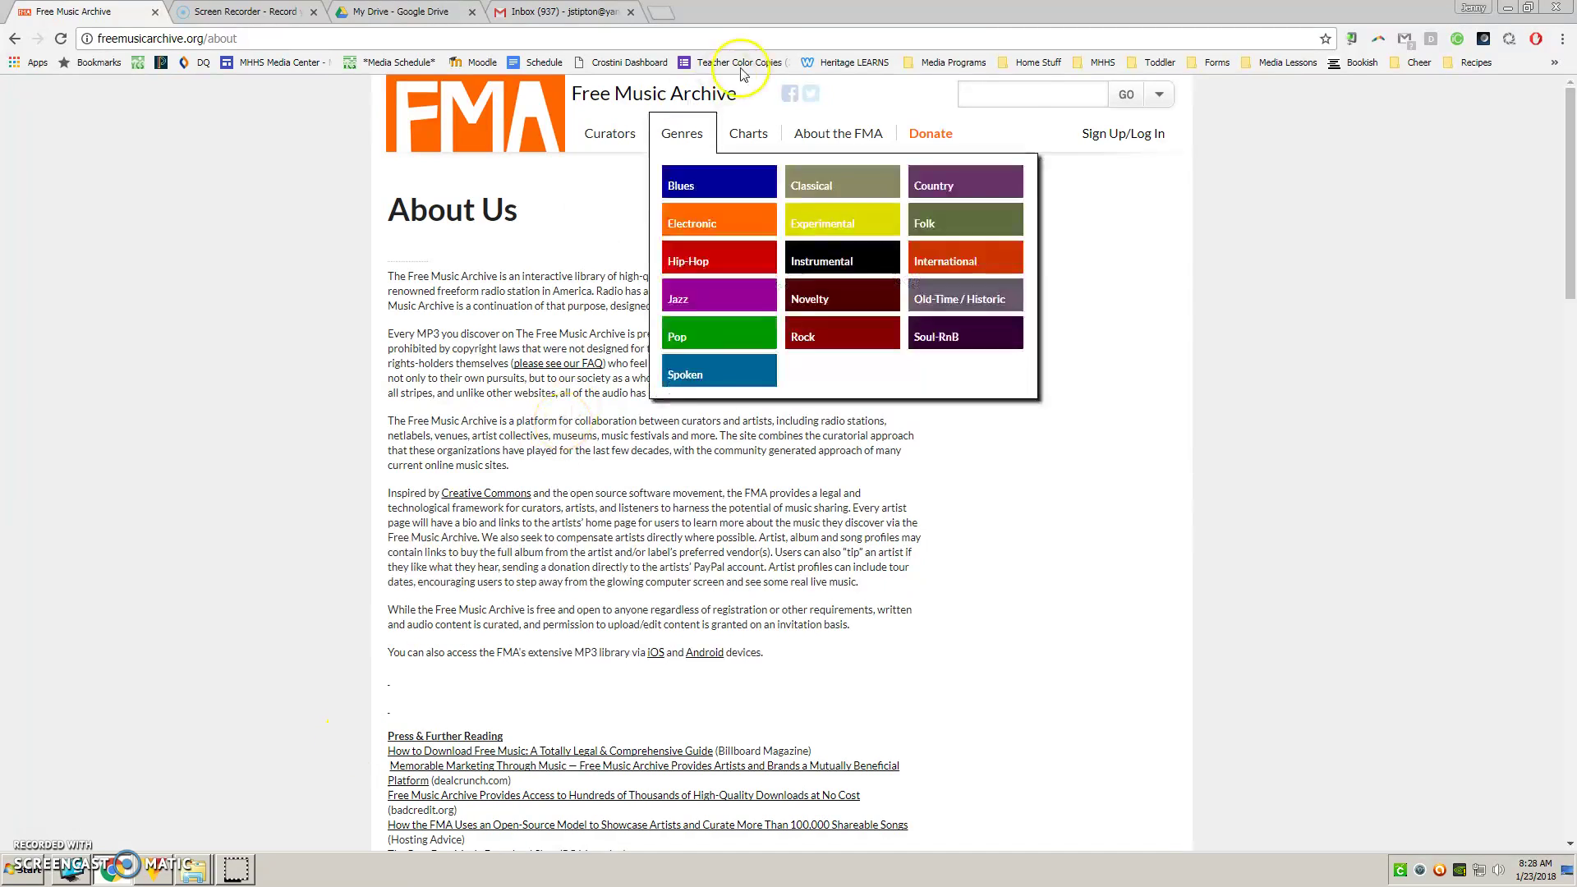
- Filter the Music for Video curator search to Instrumental and Pop genres and run it
mouse_move(633, 131)
click(621, 191)
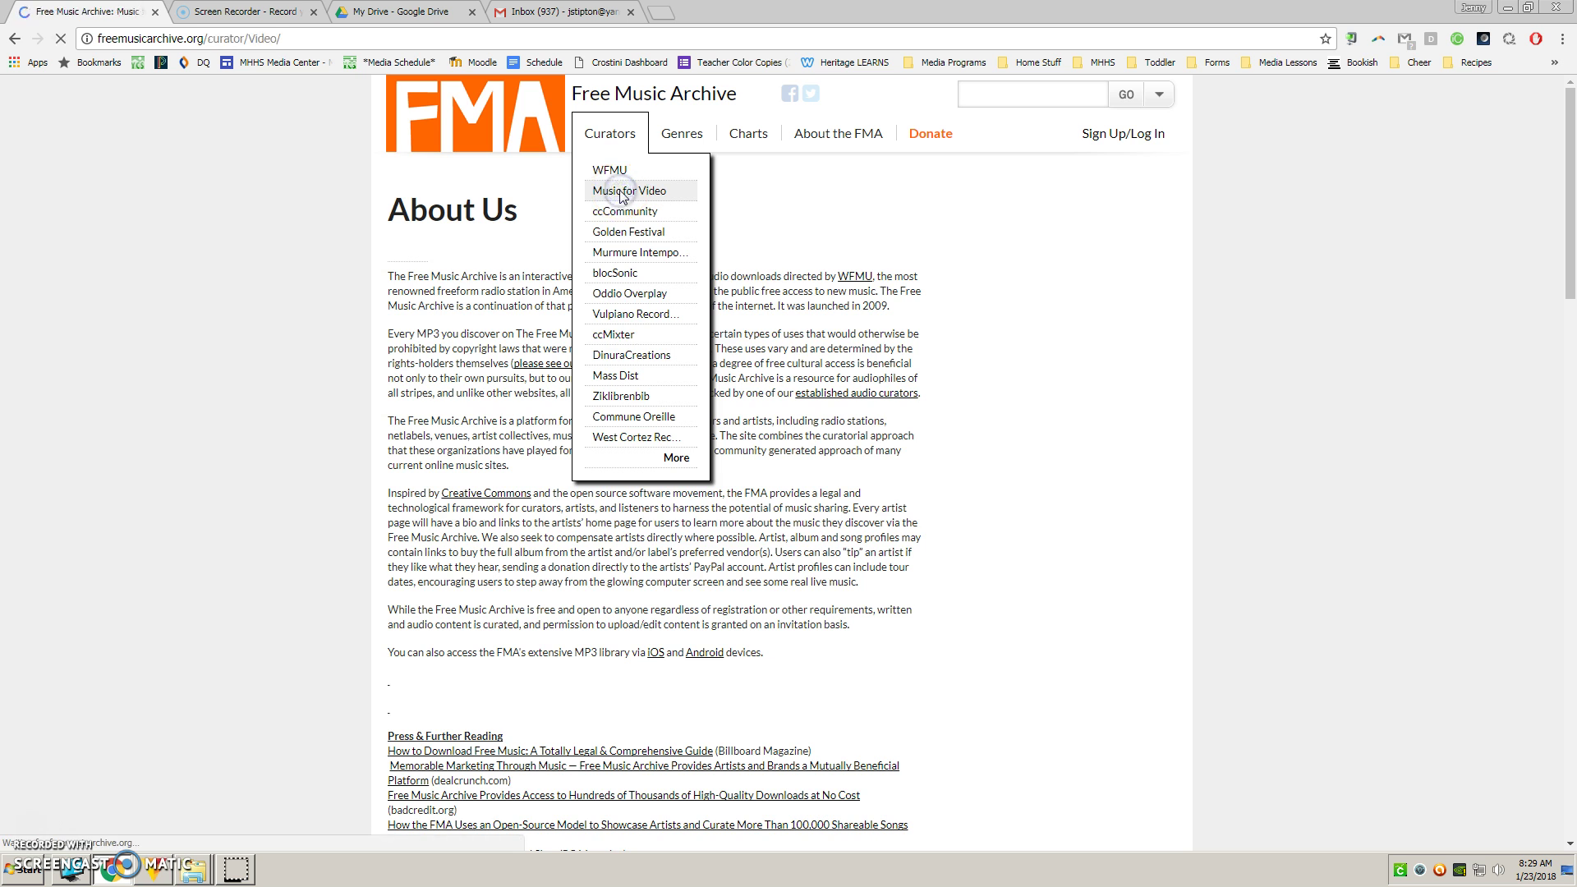
scroll(434, 713, down, 3)
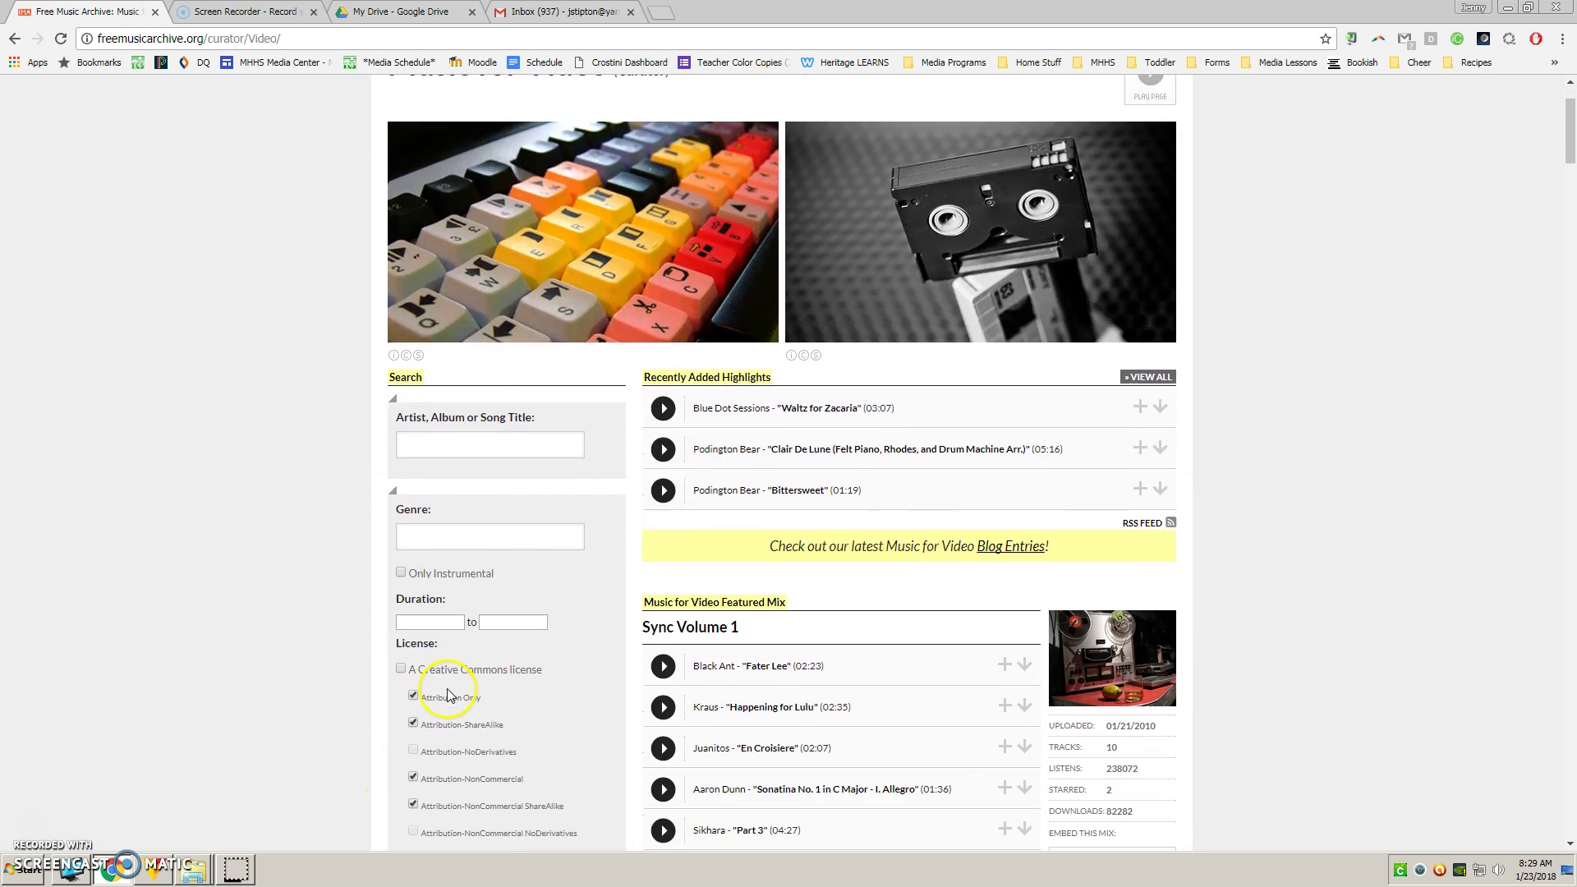
click(422, 416)
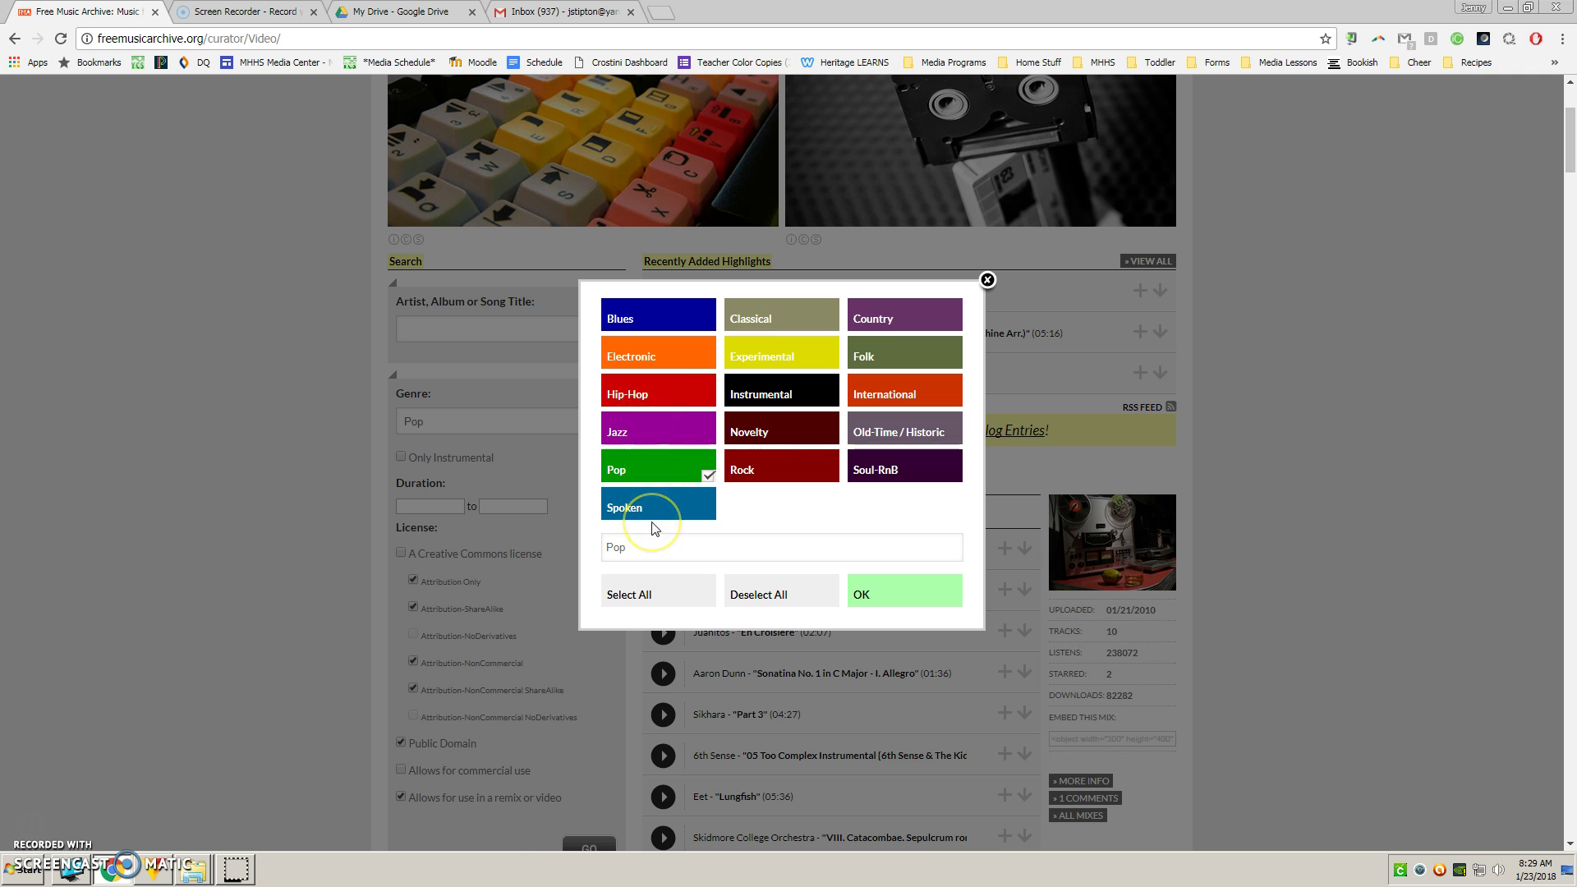
click(811, 394)
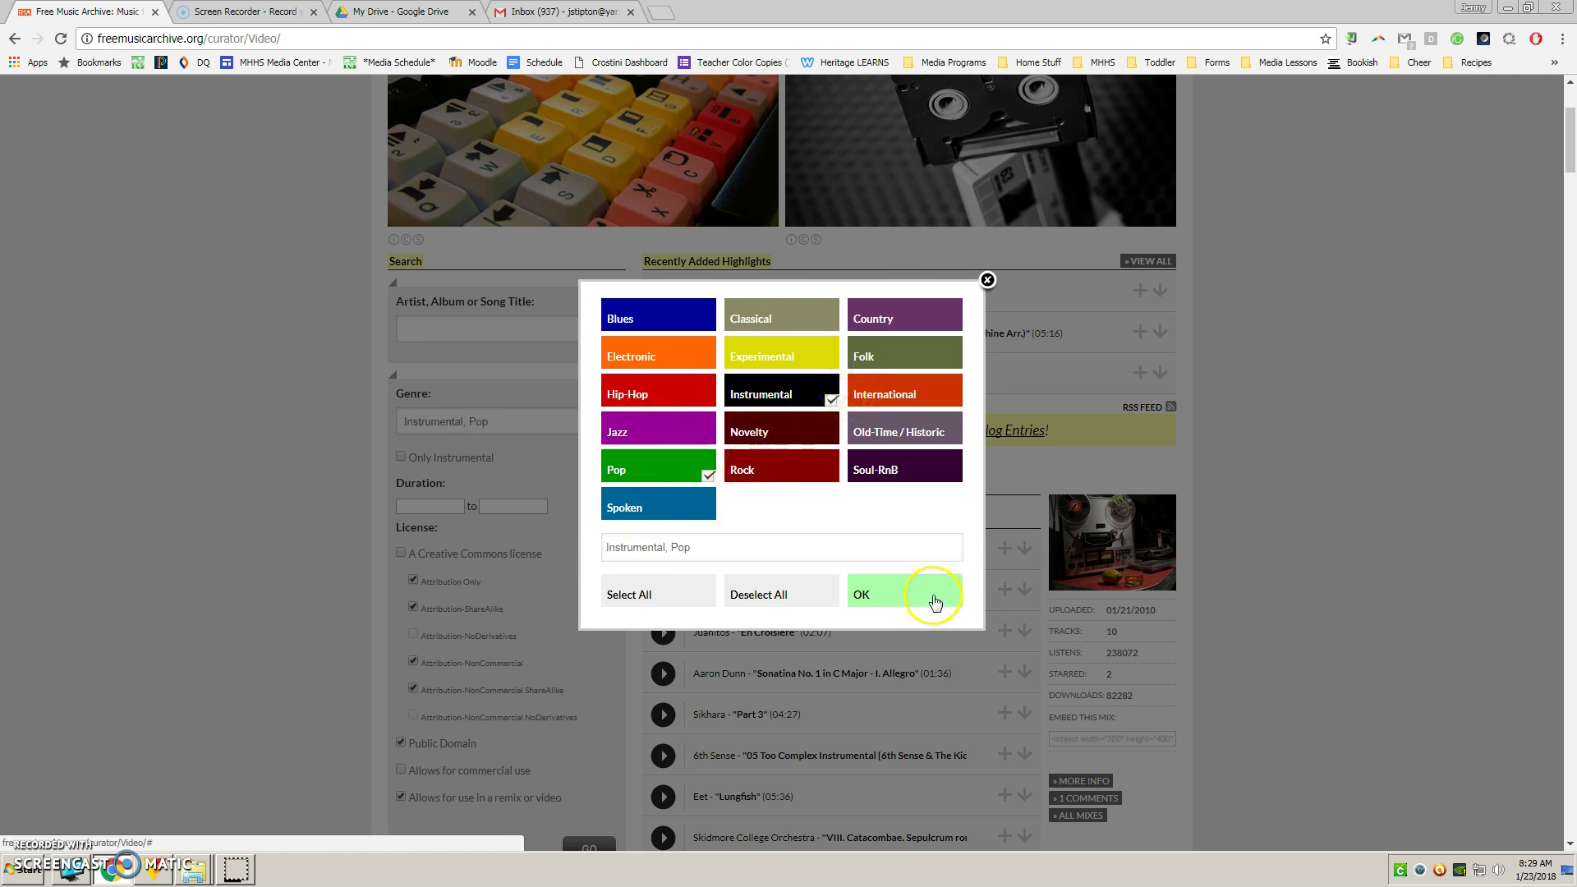
click(917, 600)
scroll(460, 644, down, 1)
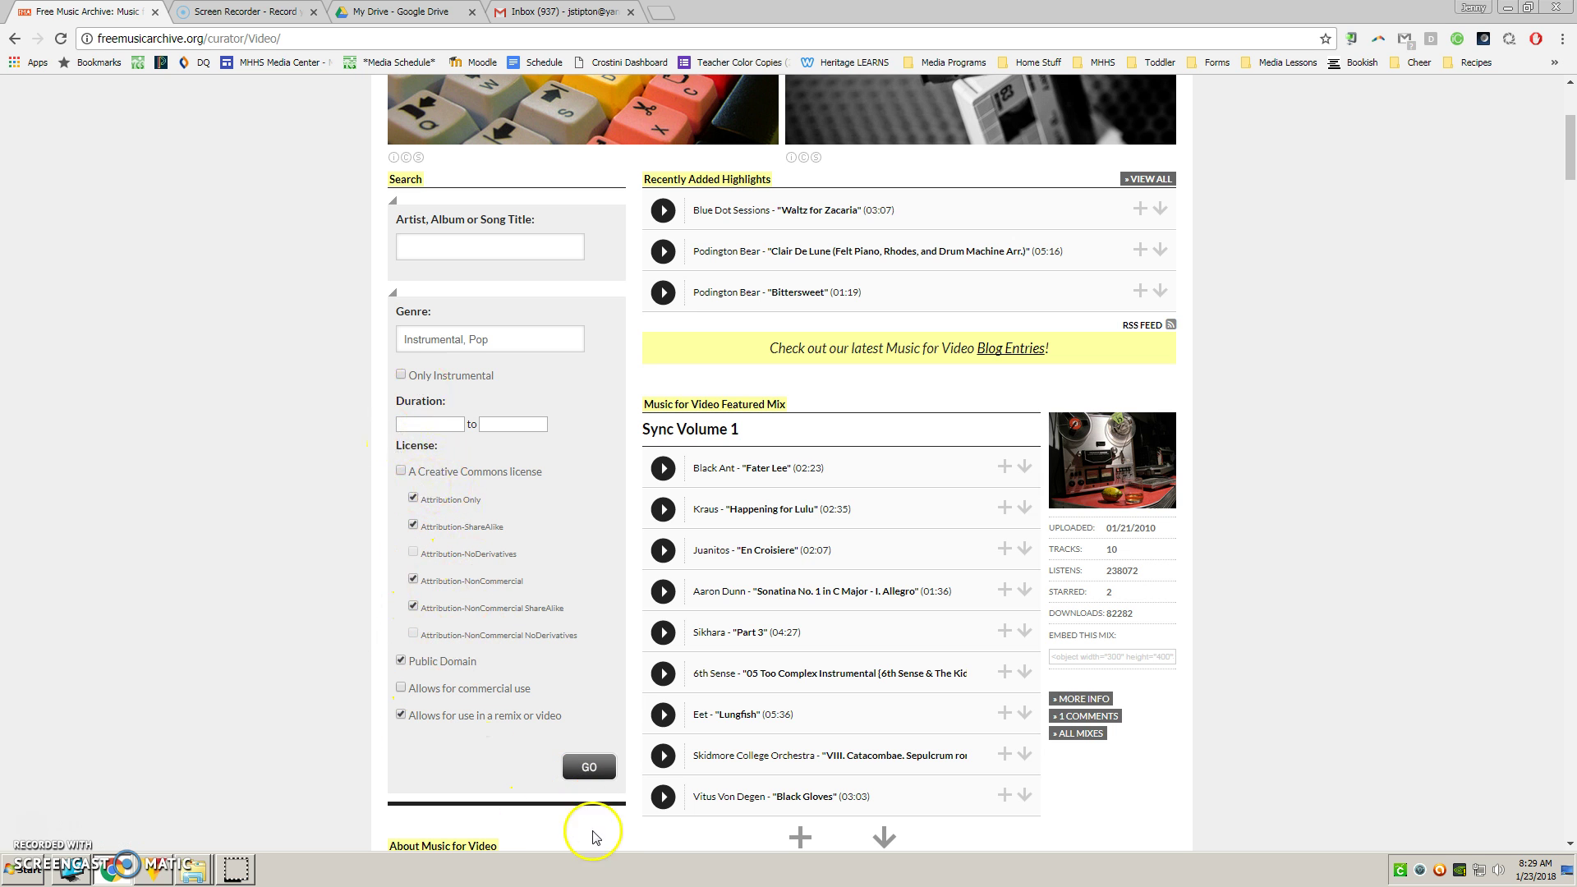
click(587, 771)
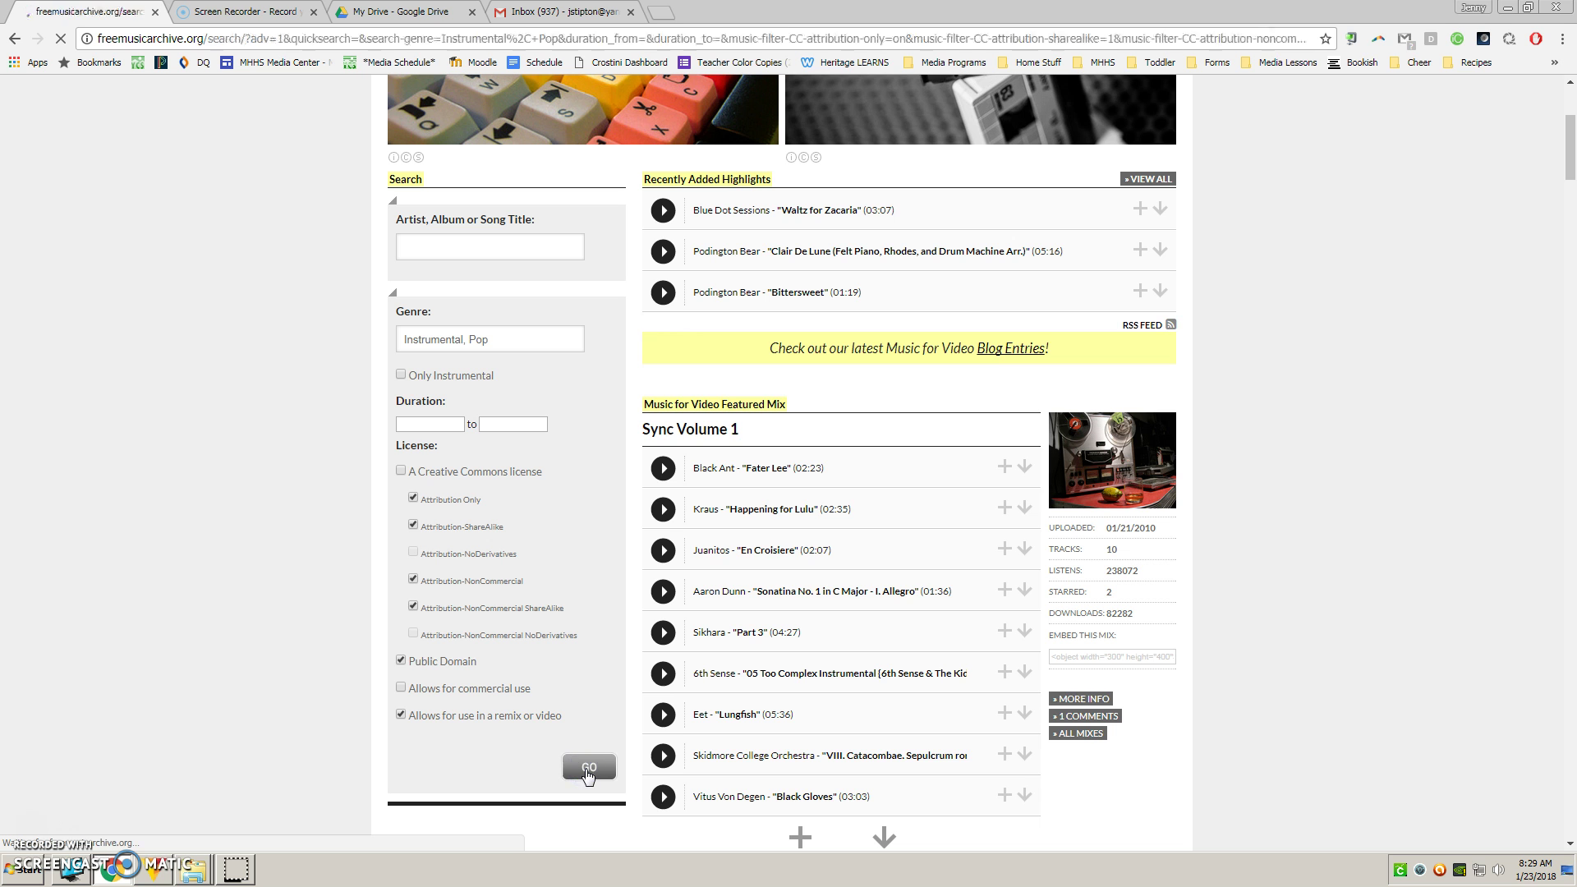
- Open Komiku's 'Tea with Granma' track page from the results and download its mp3
scroll(1010, 580, down, 3)
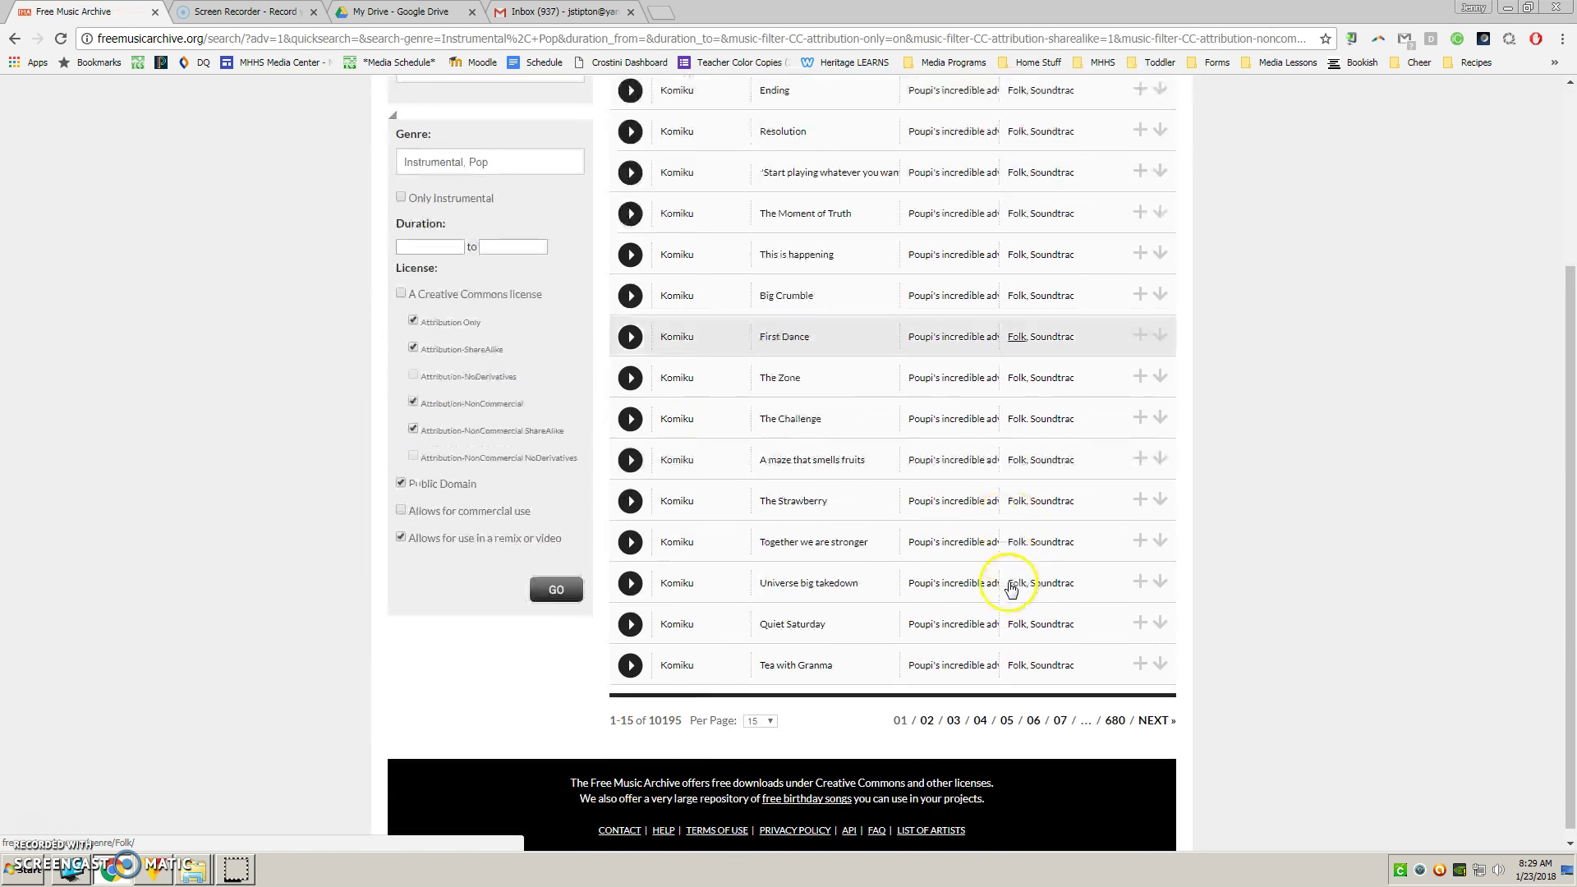
click(791, 666)
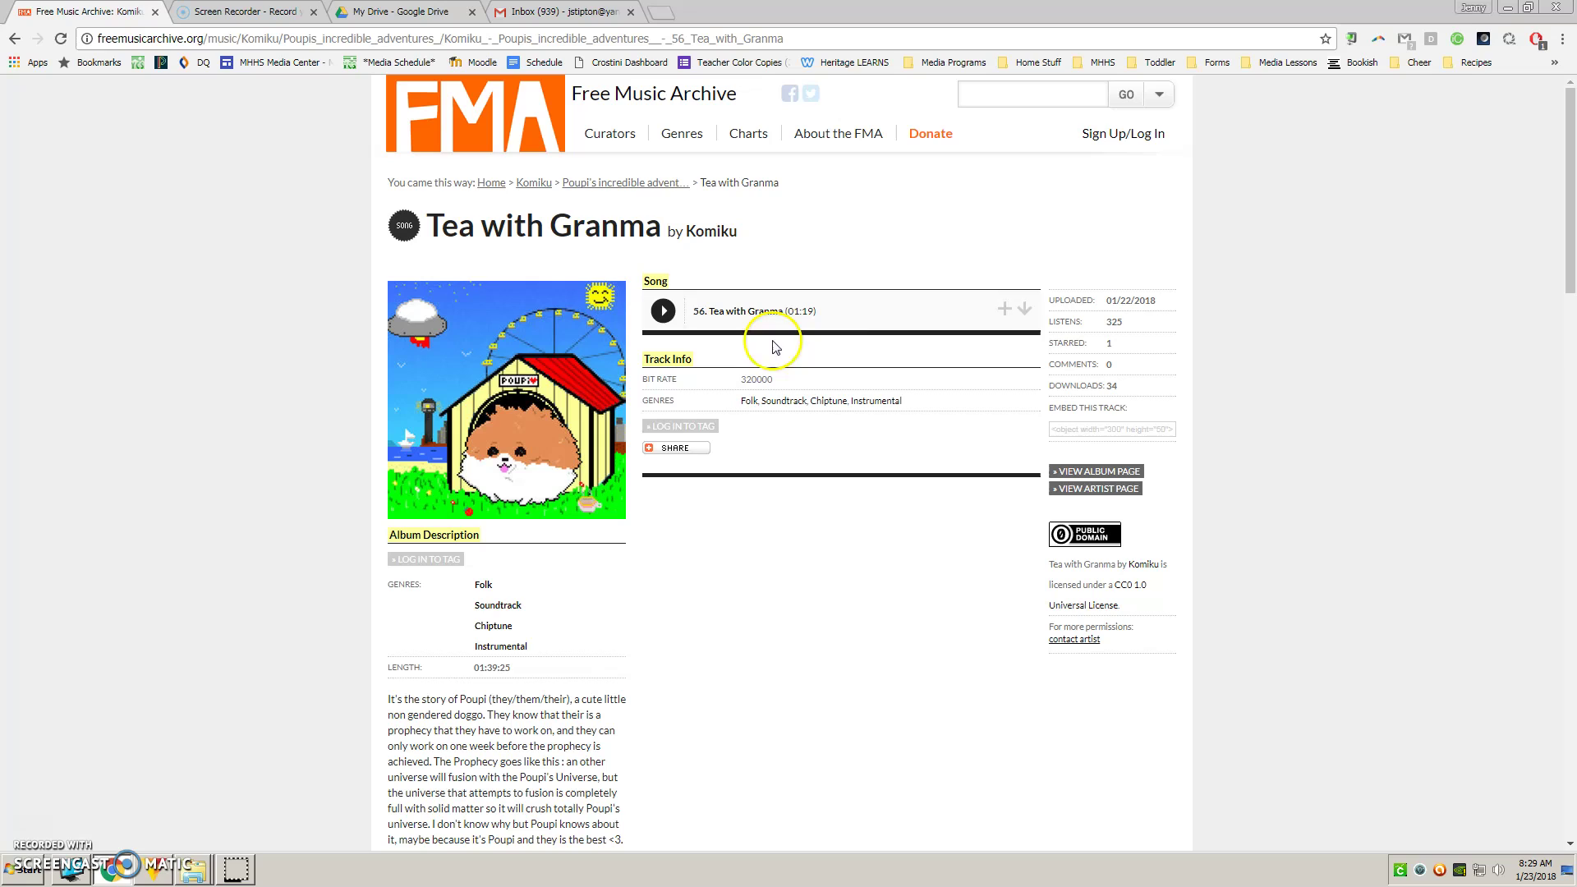
click(1024, 311)
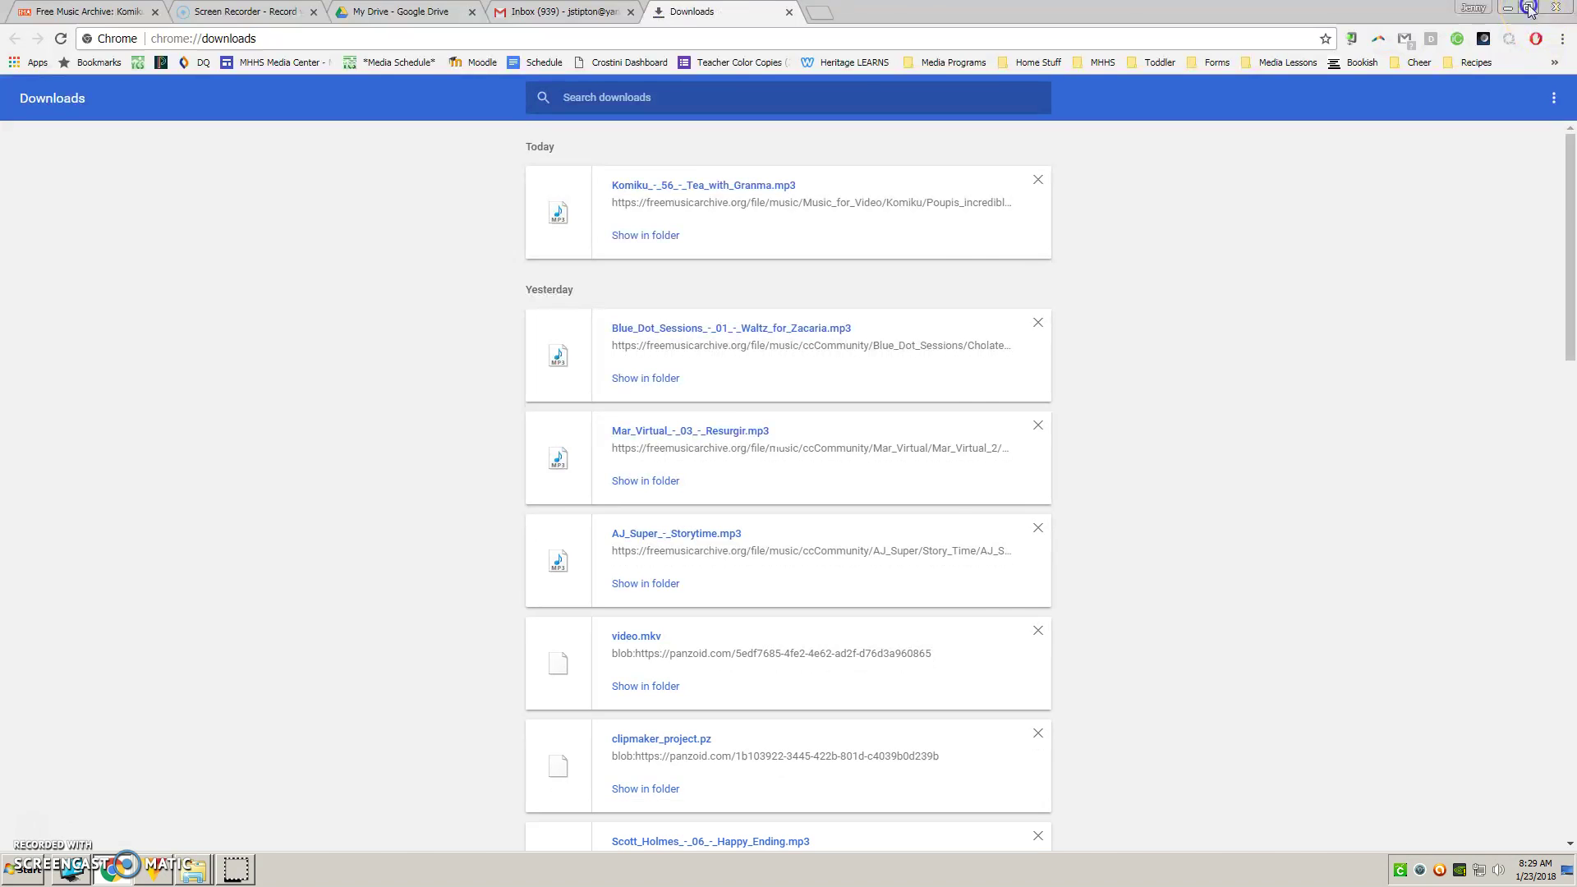
- Restore Chrome from full screen to a smaller window
click(1529, 8)
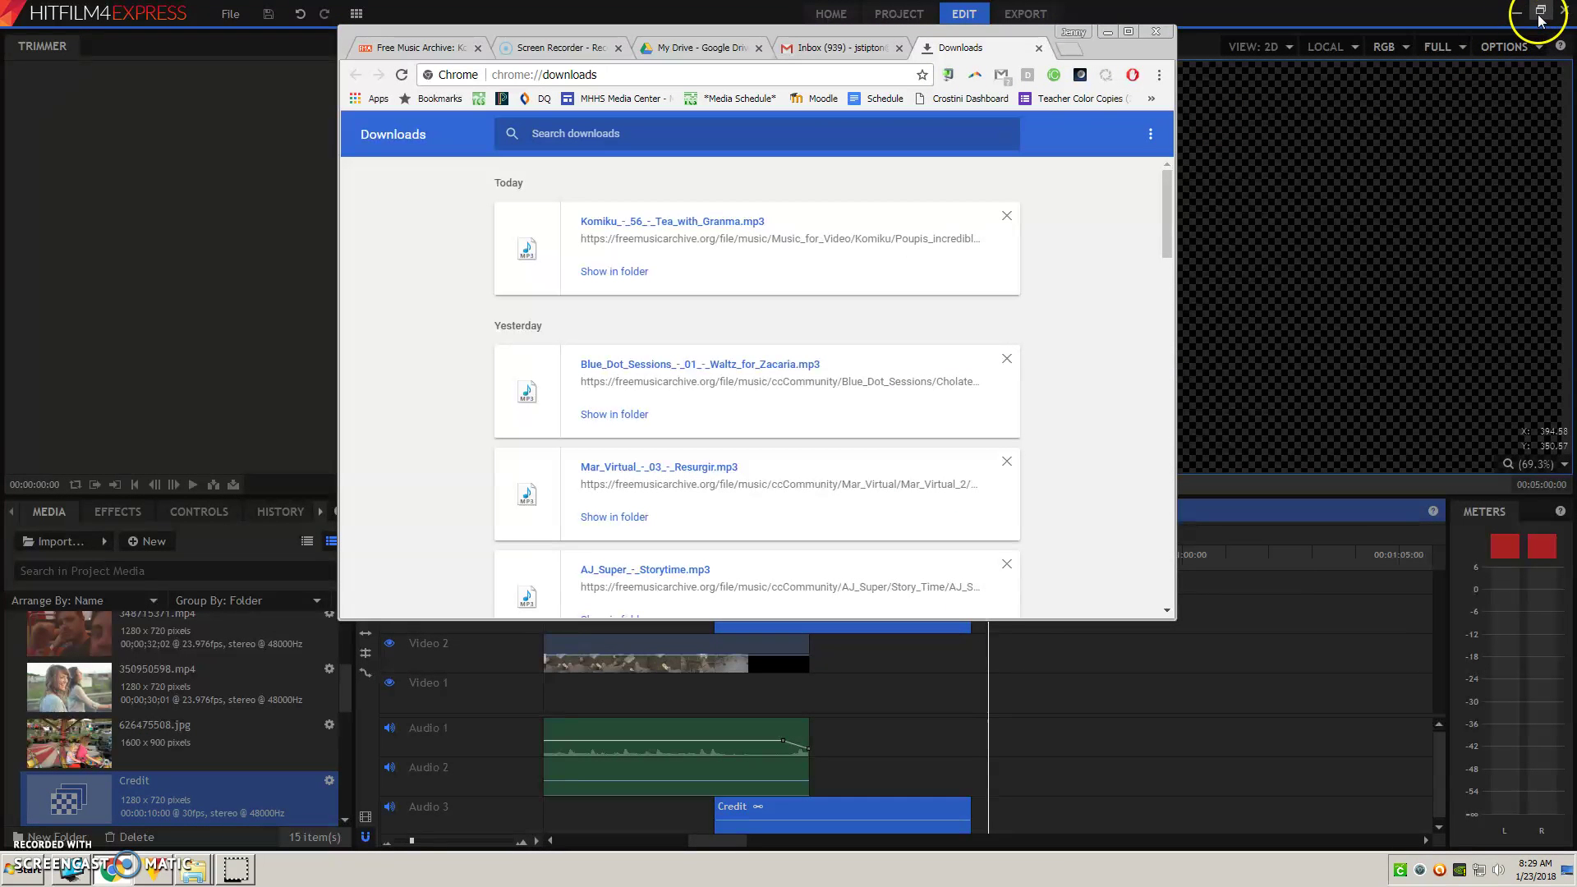
- Shrink HitFilm and open the Music library from the user's home folder in Explorer
click(1540, 13)
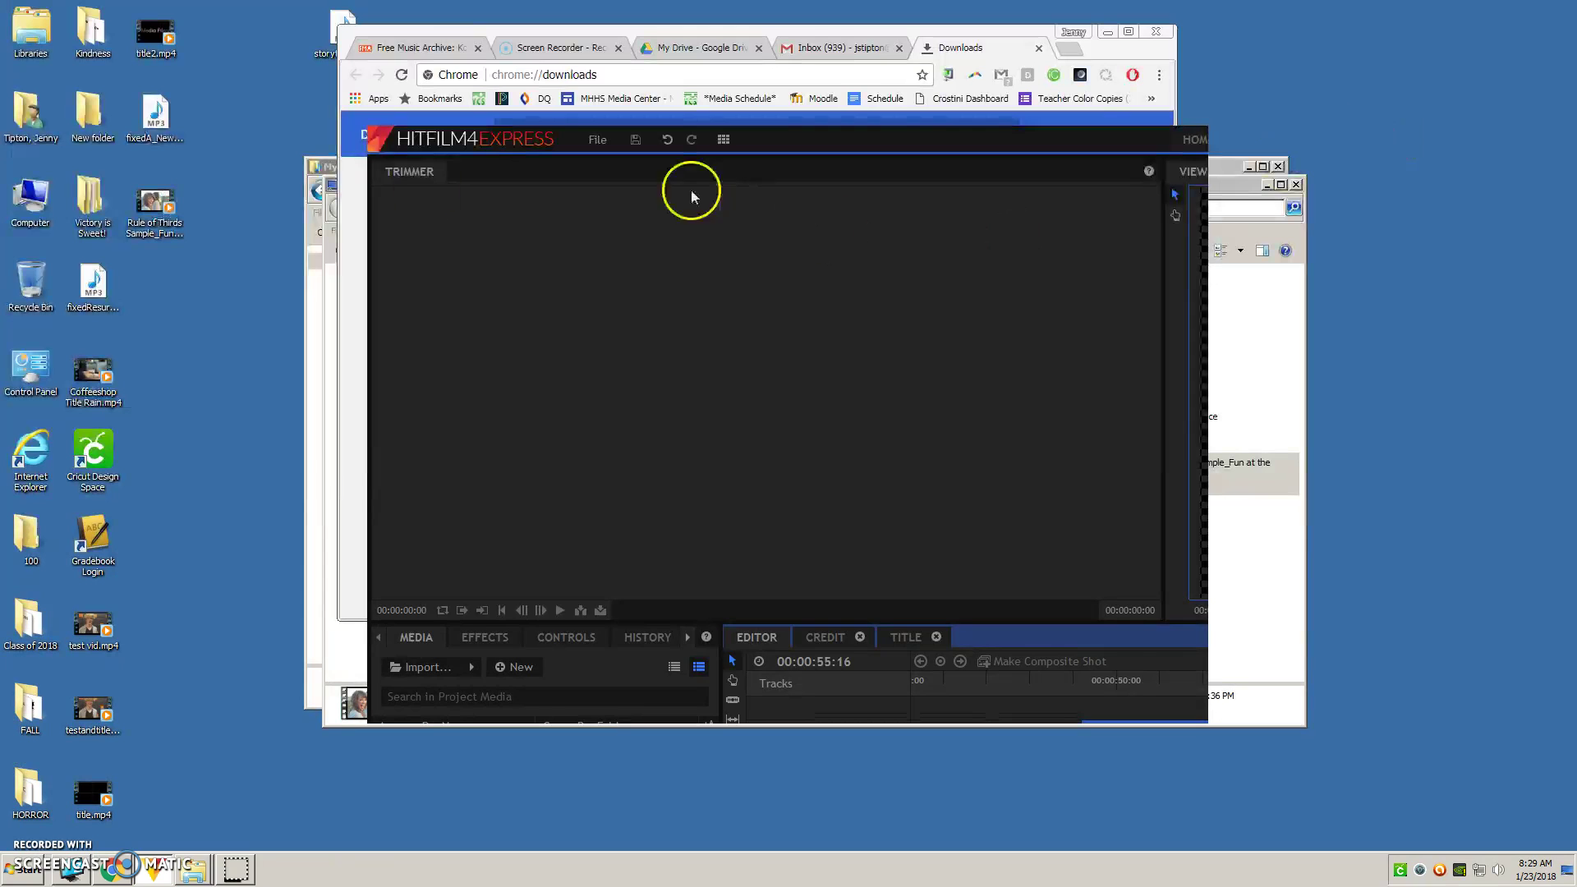
double_click(29, 123)
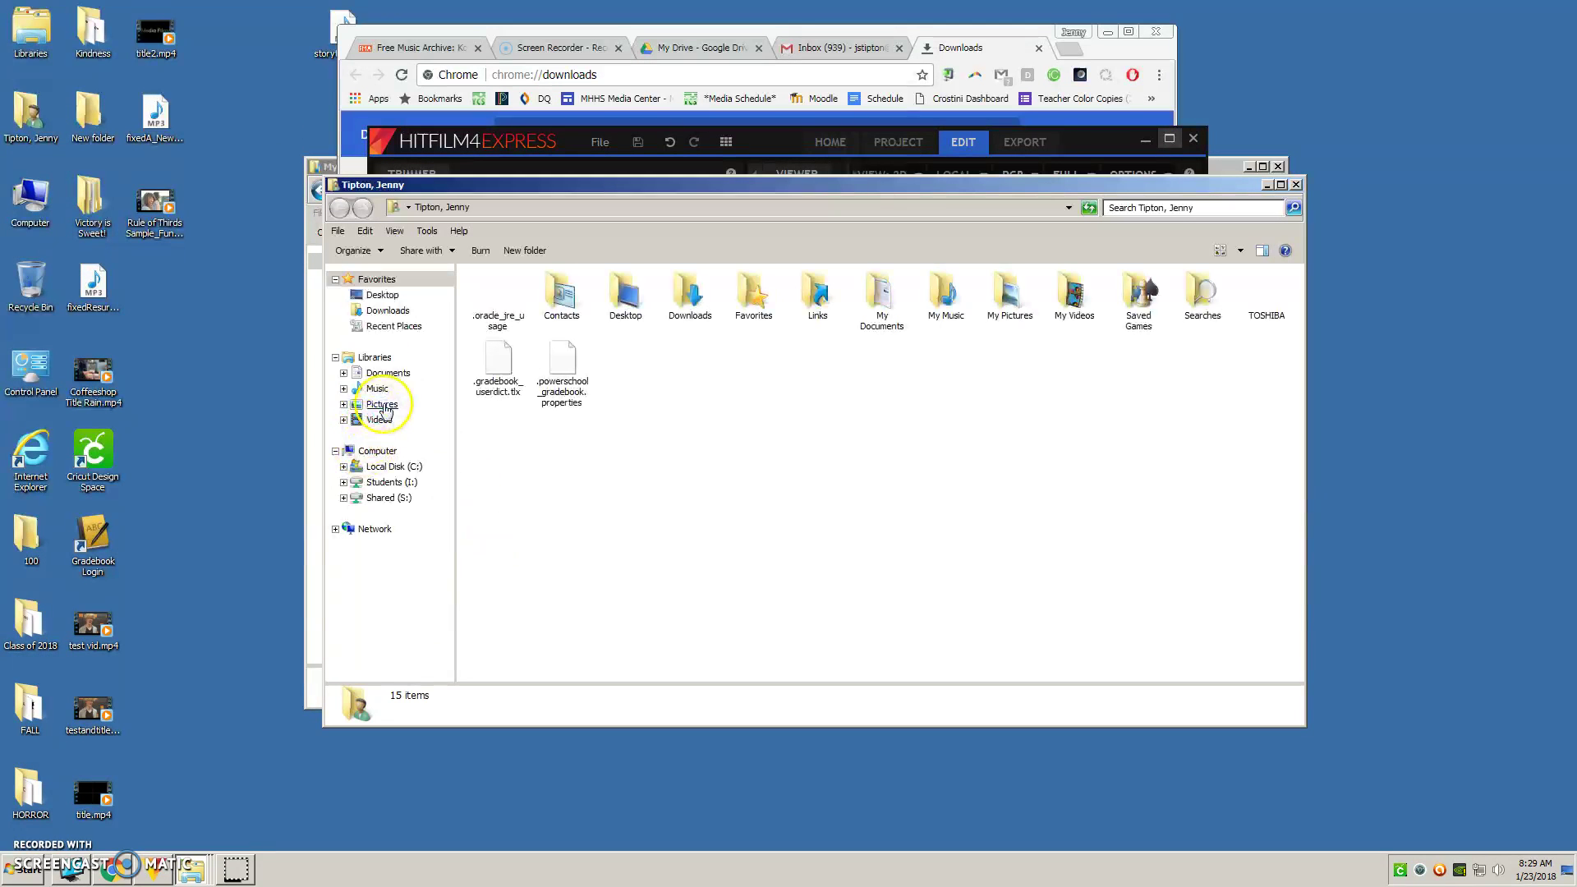
click(378, 389)
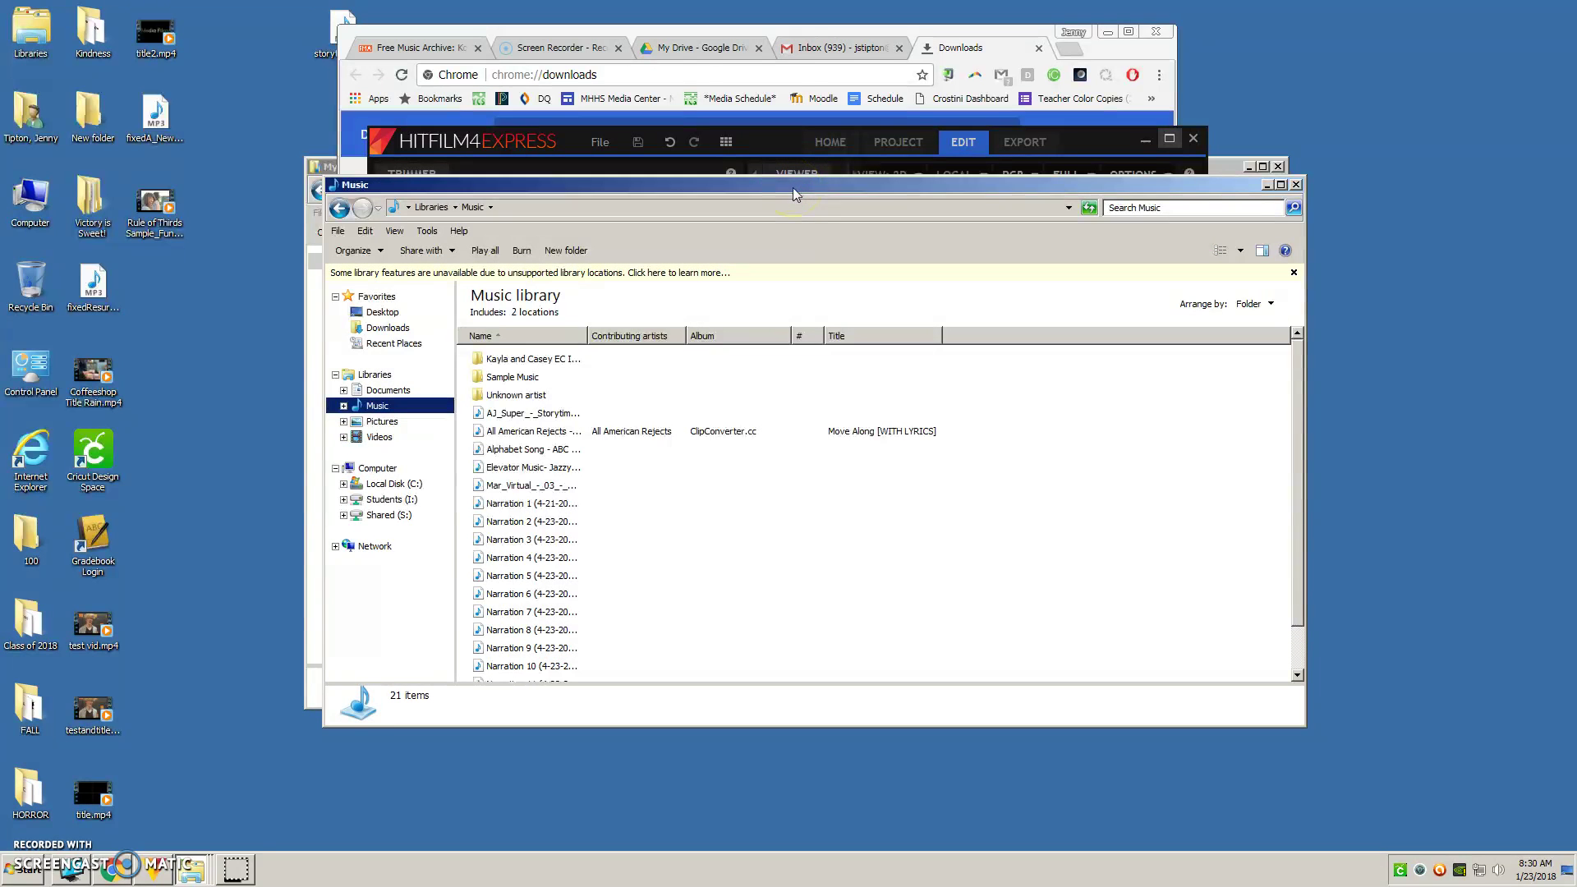
drag(794, 189, 963, 408)
- Drag the downloaded Komiku mp3 from Chrome's Downloads list into the Music library
click(960, 49)
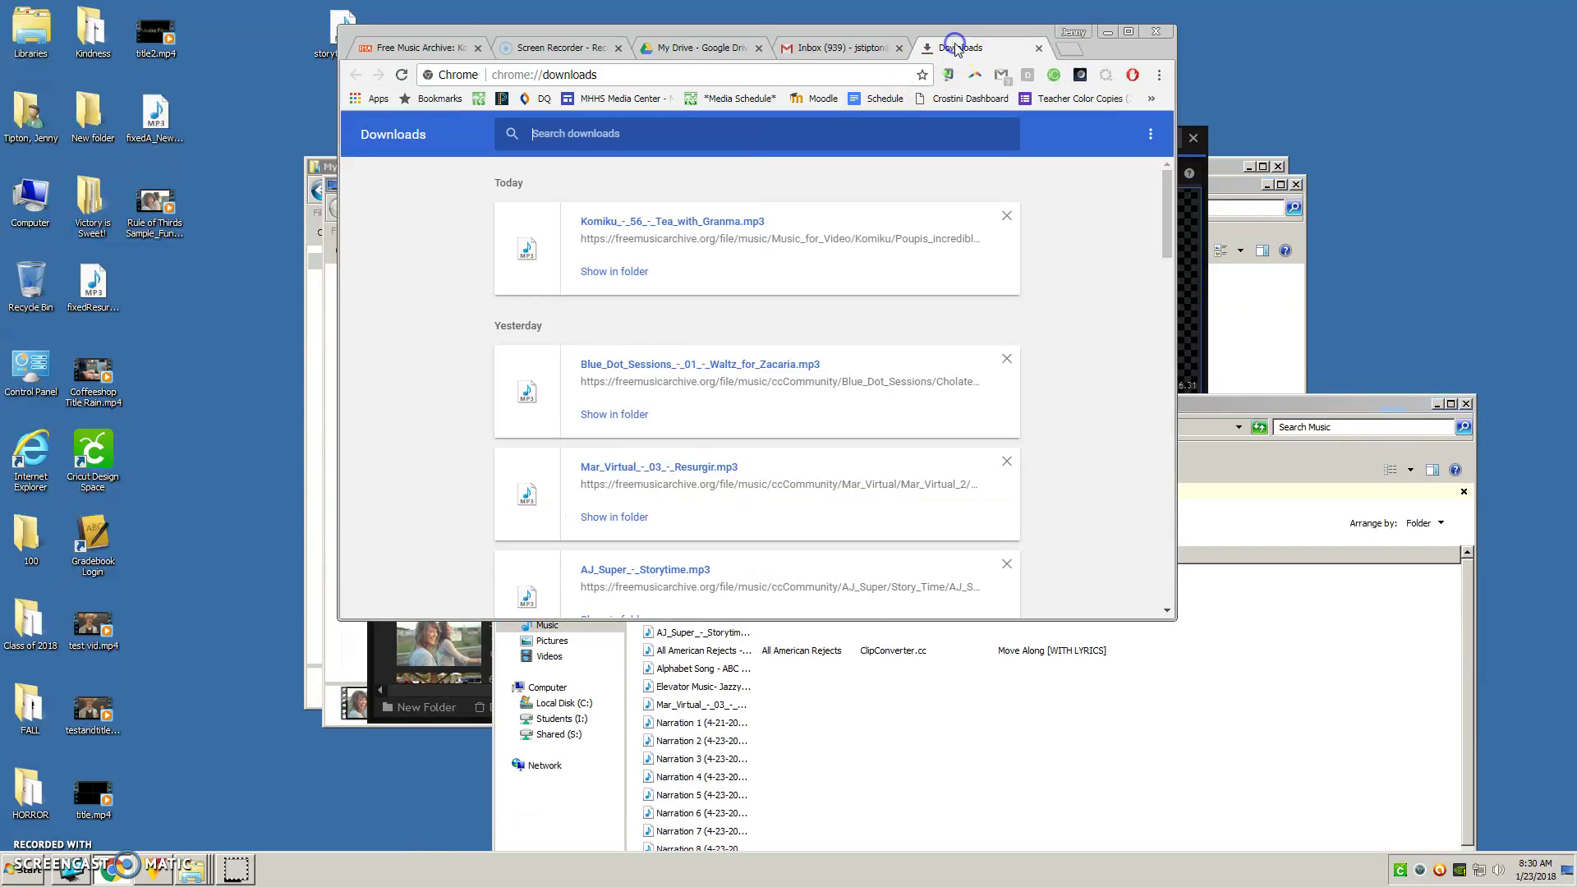
click(638, 229)
drag(638, 230, 929, 759)
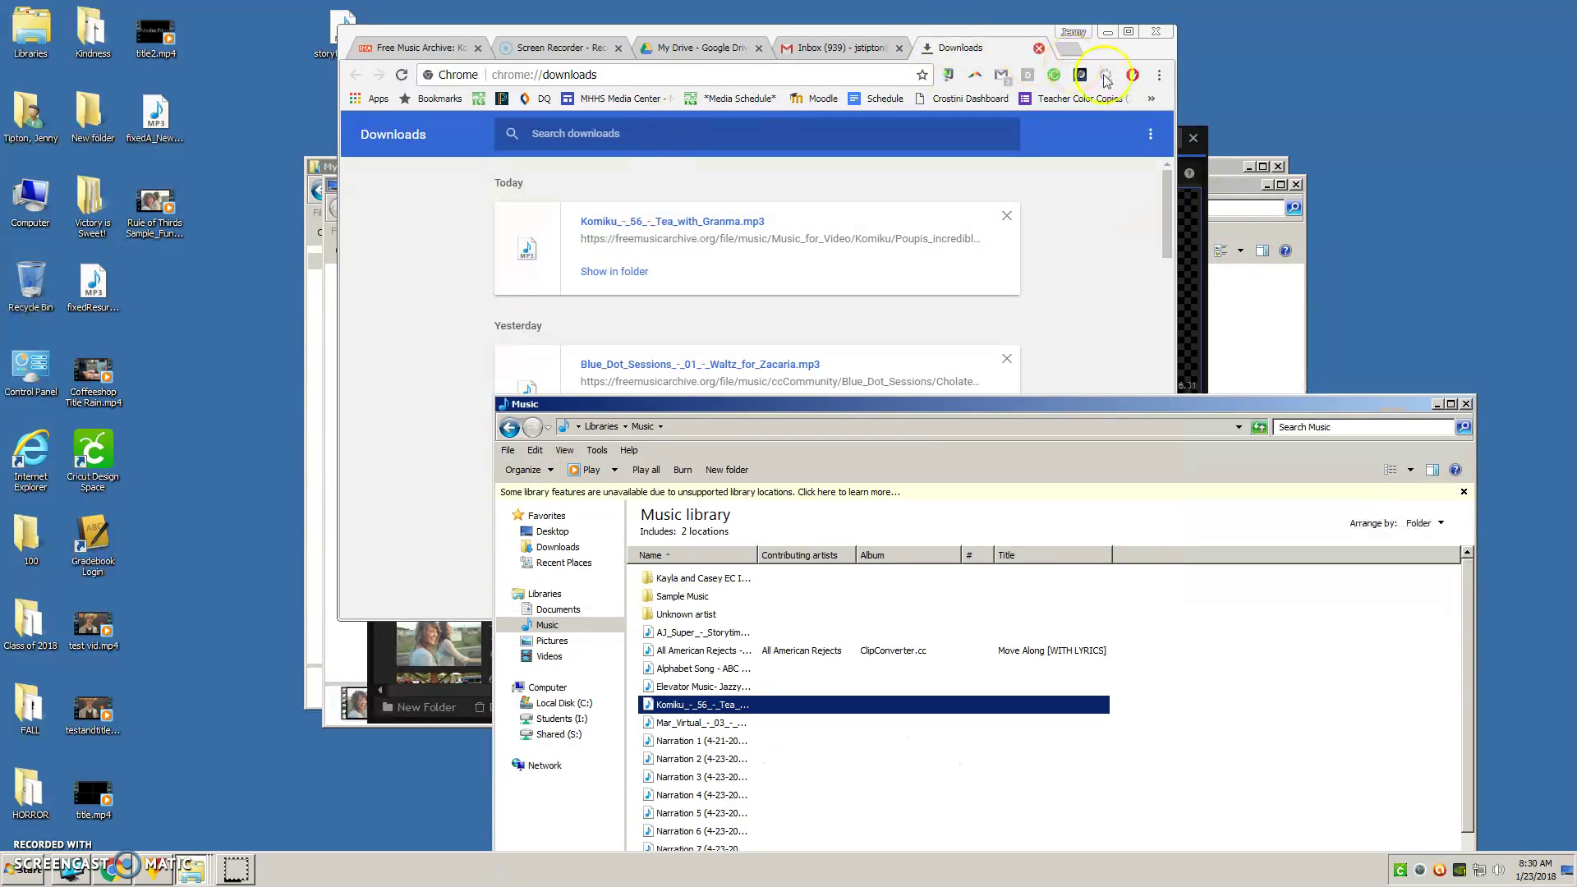
- Maximize HitFilm and import Komiku_-_56_-_Tea_with_Granma.mp3 from the Music library into the Media panel
click(1179, 205)
click(1171, 138)
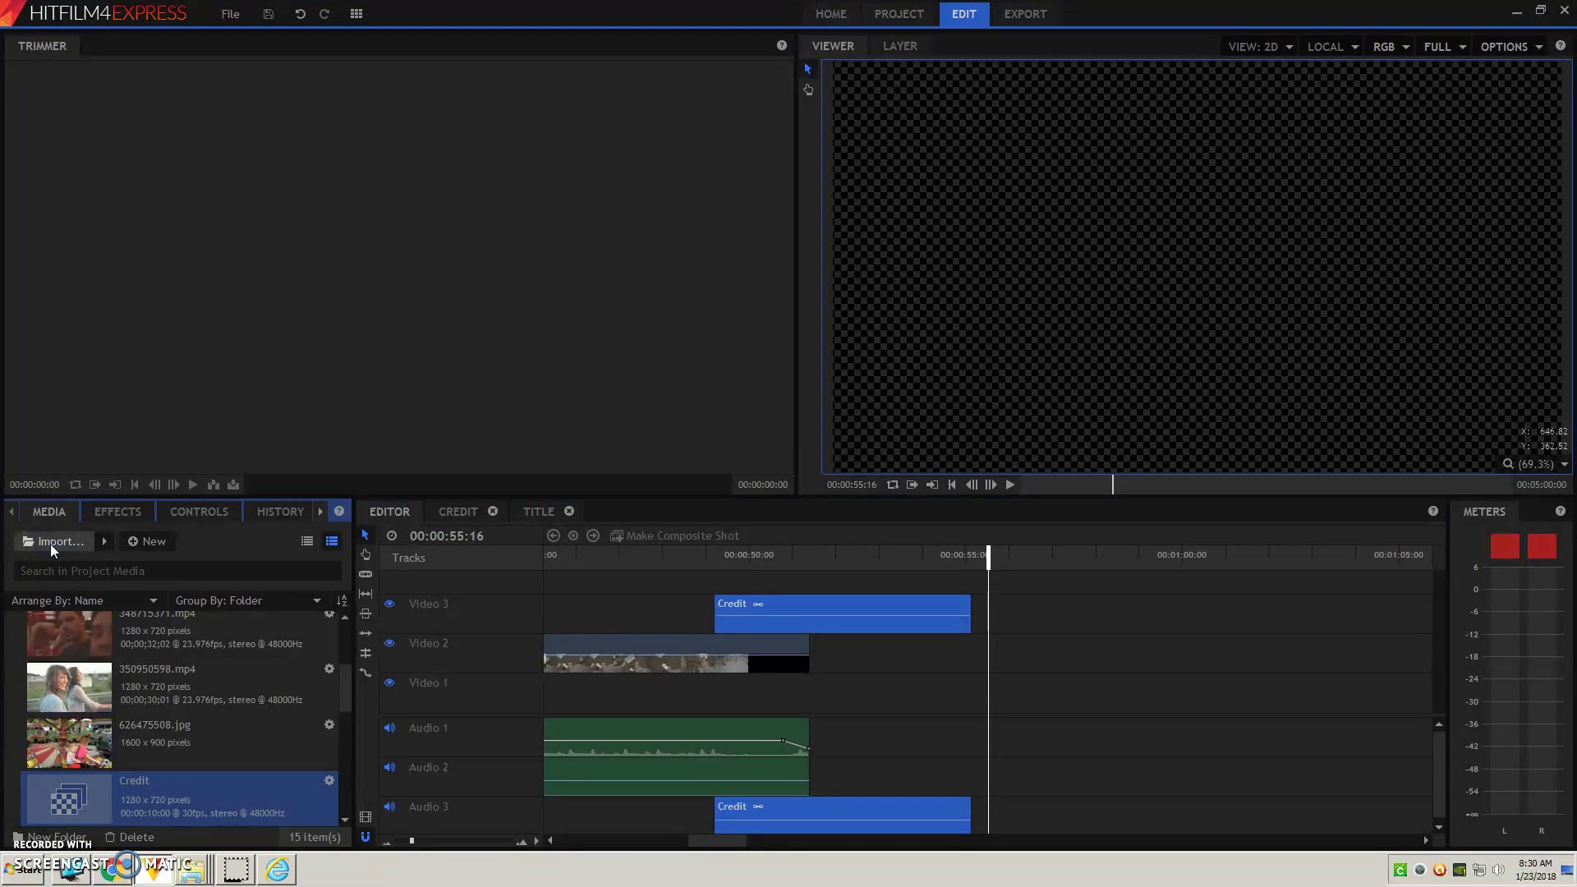
click(58, 474)
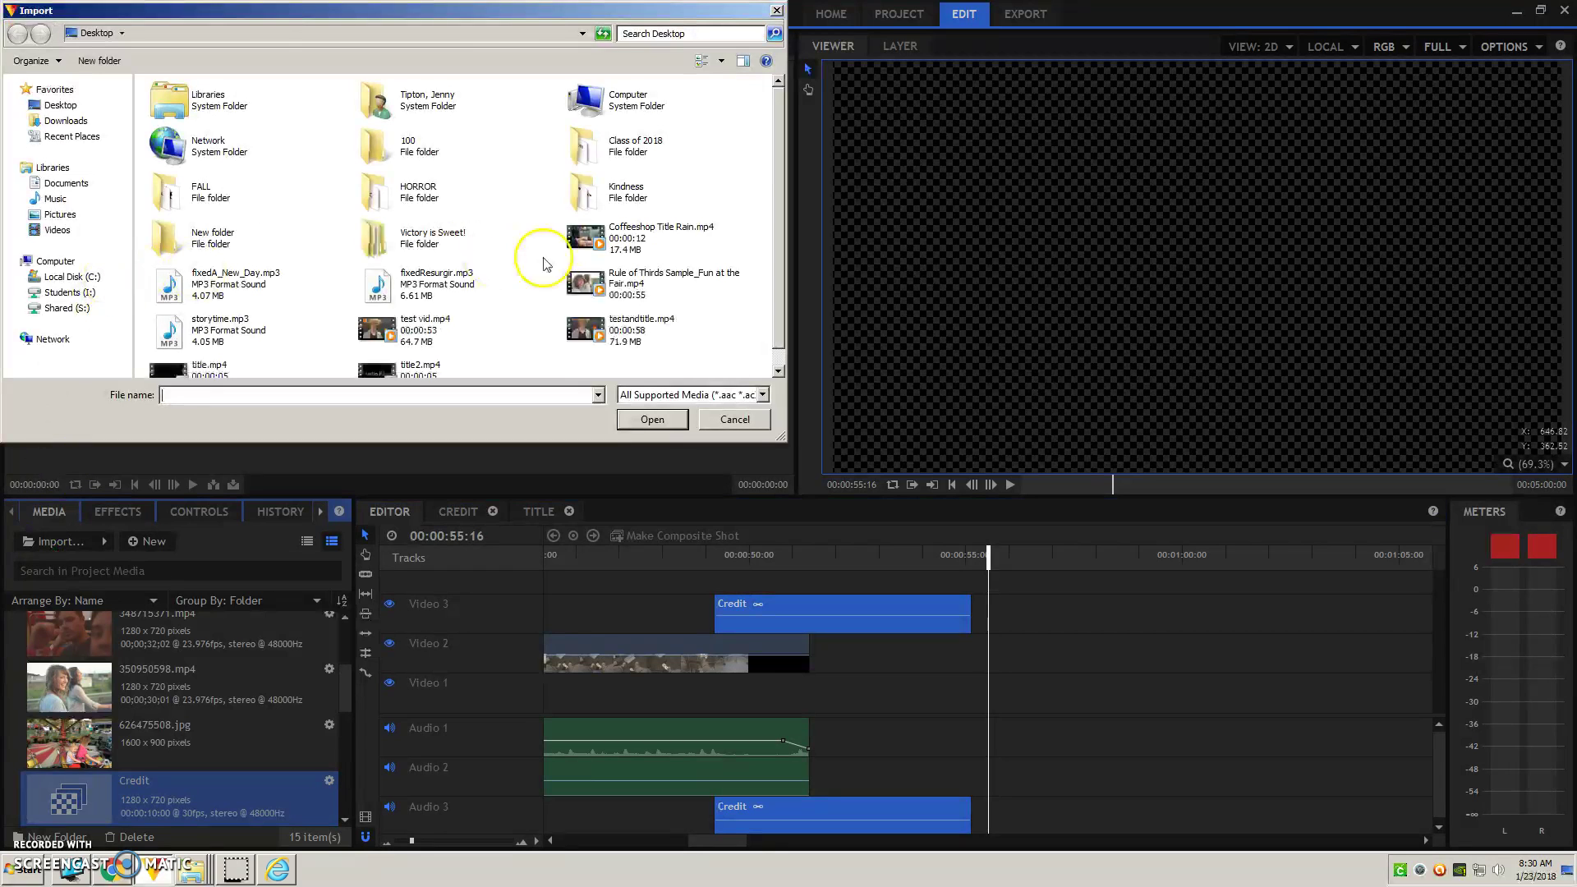
click(47, 203)
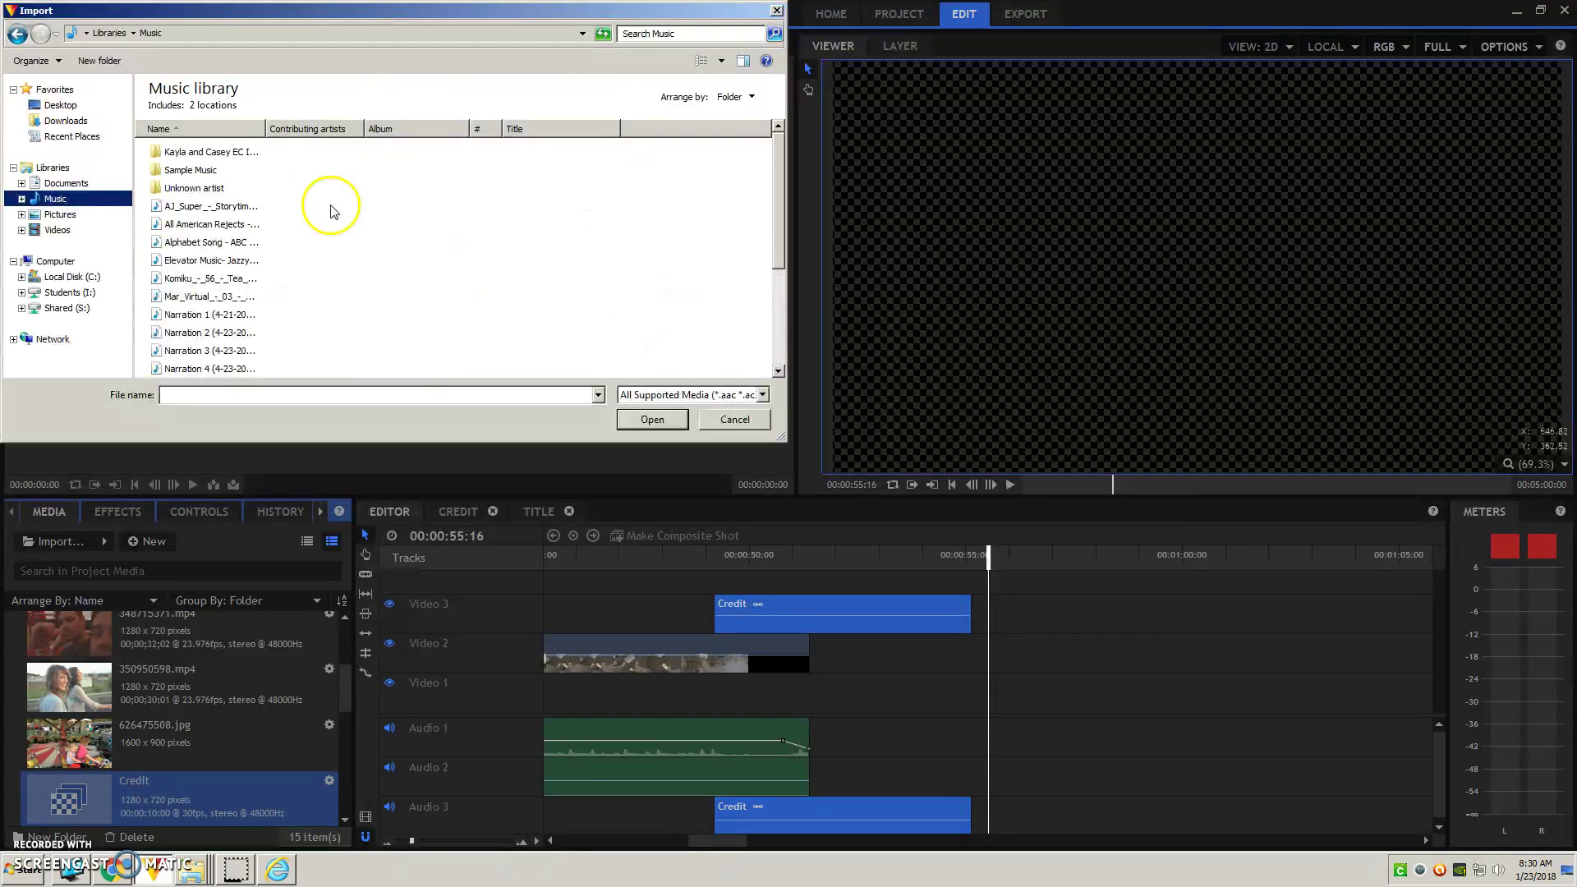
click(188, 298)
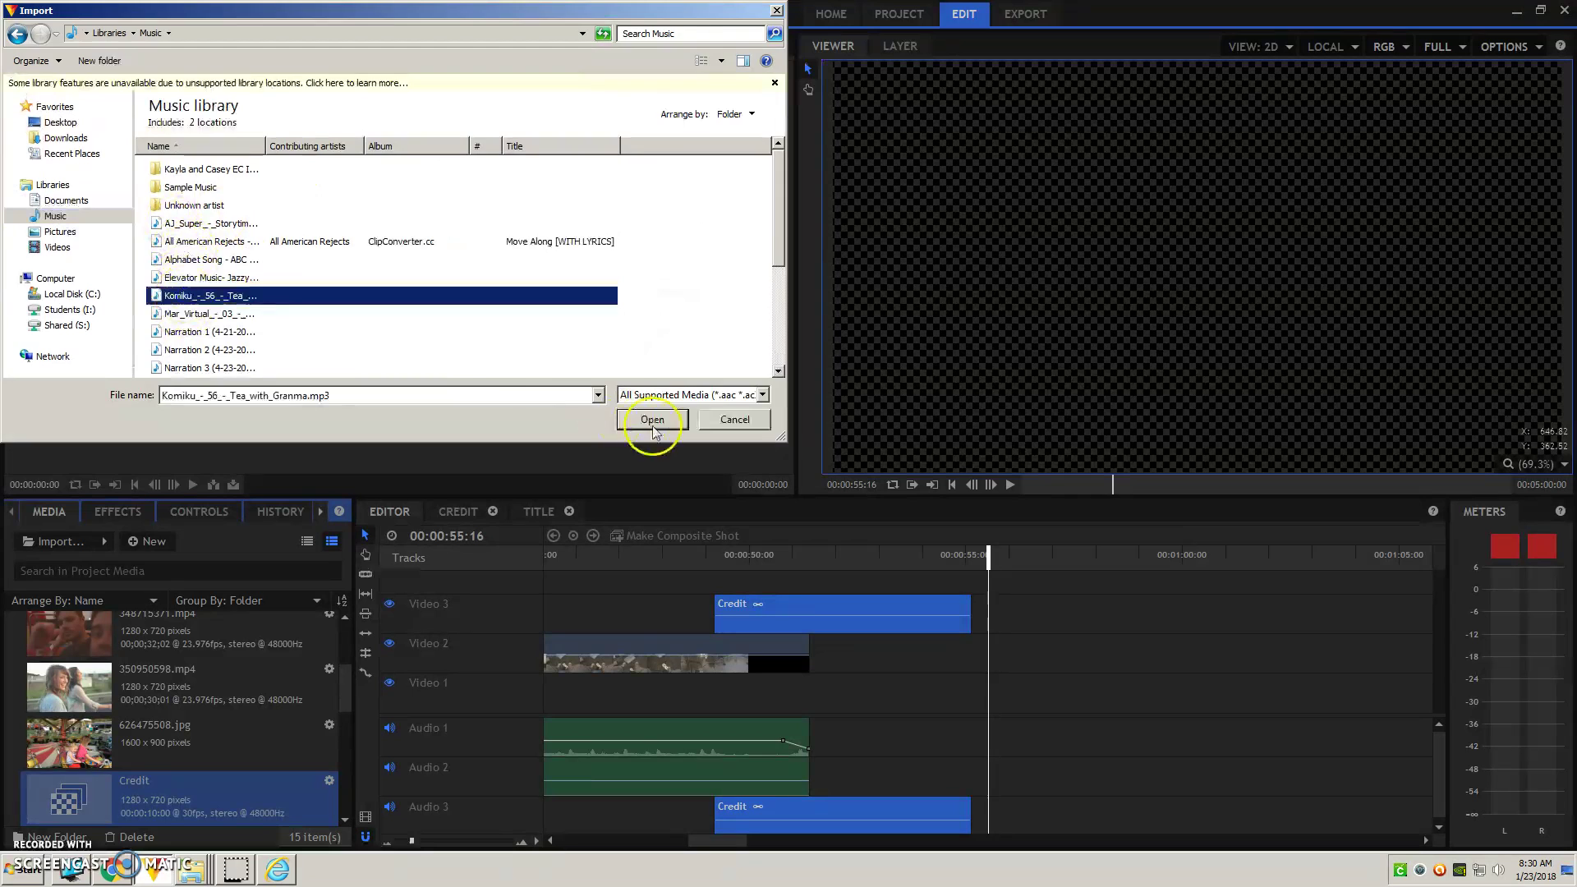
click(652, 419)
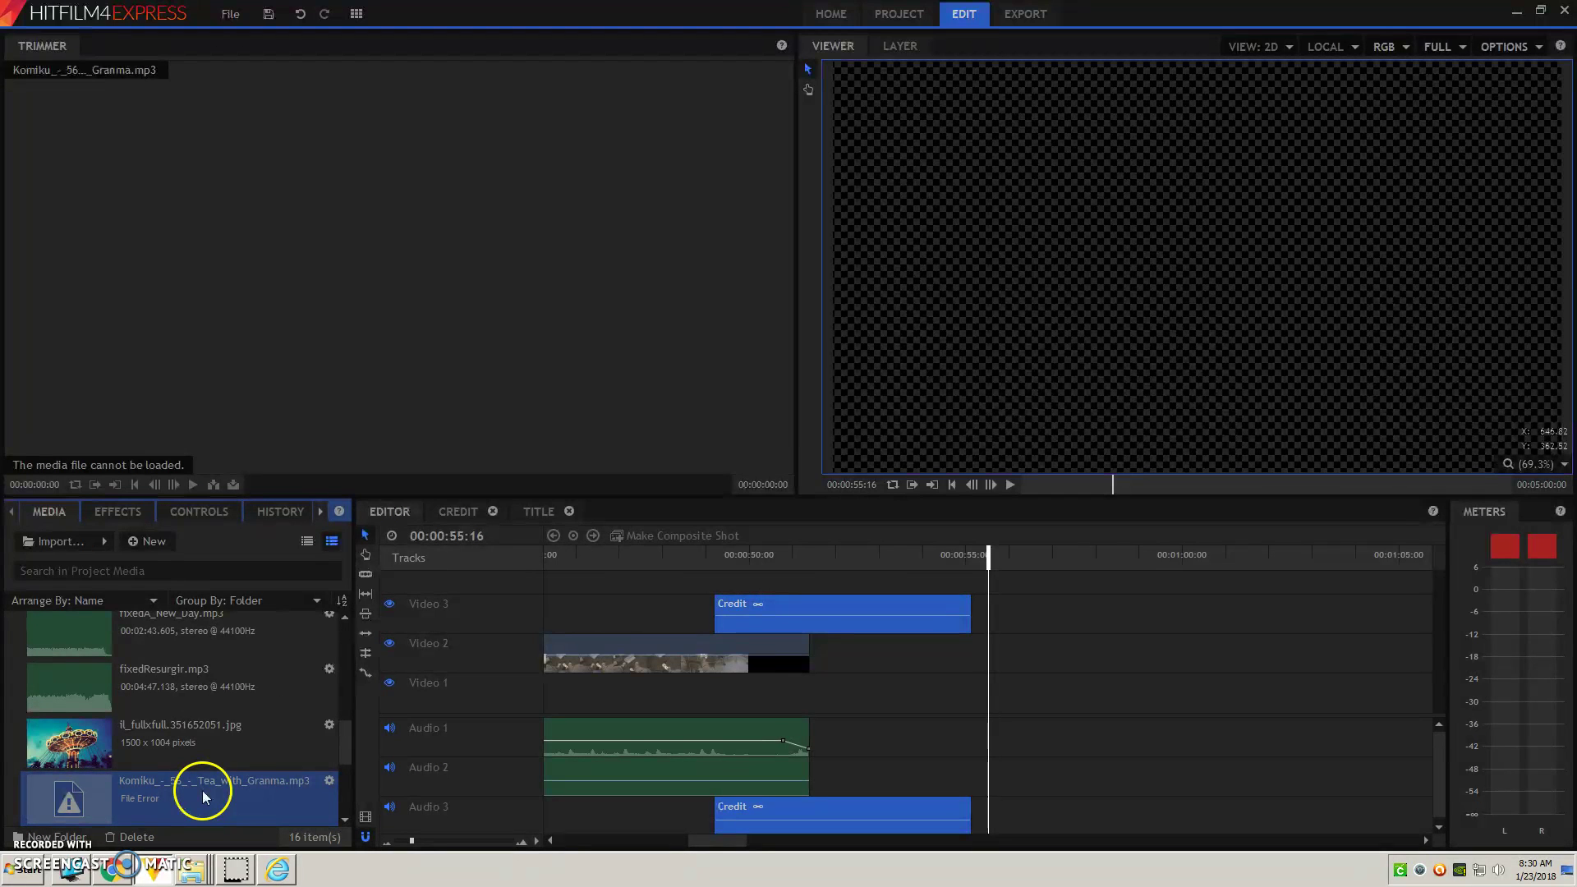
- Bring up the ZENworks program launcher and select Audacity in it
click(70, 870)
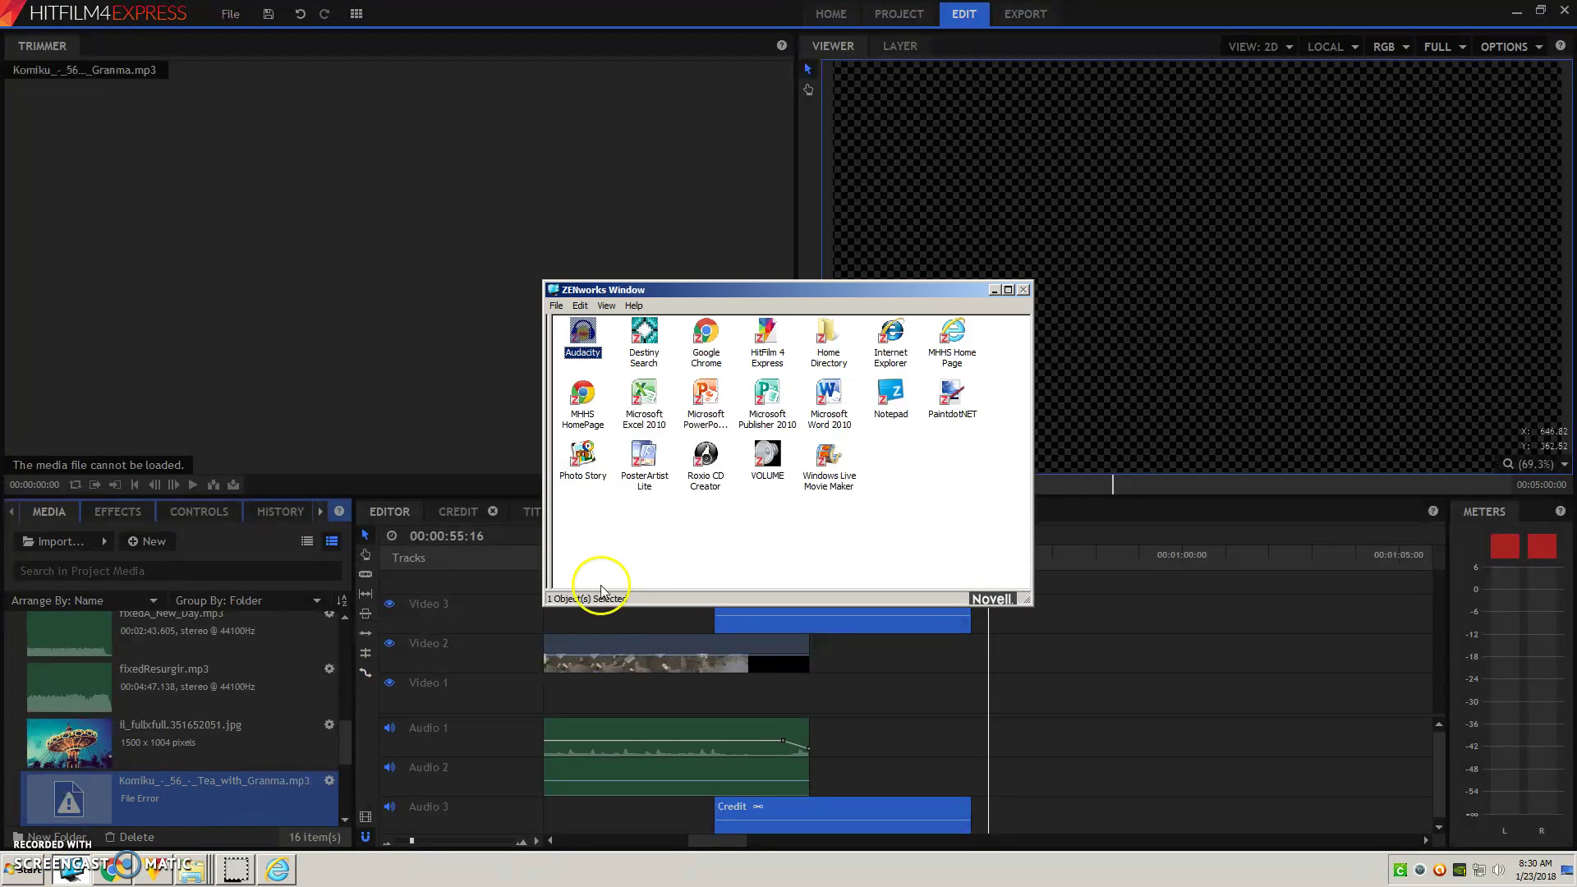
click(585, 333)
- Launch Audacity and import Komiku_-_56_-_Tea_with_Granma.mp3 from the My Music folder
double_click(598, 332)
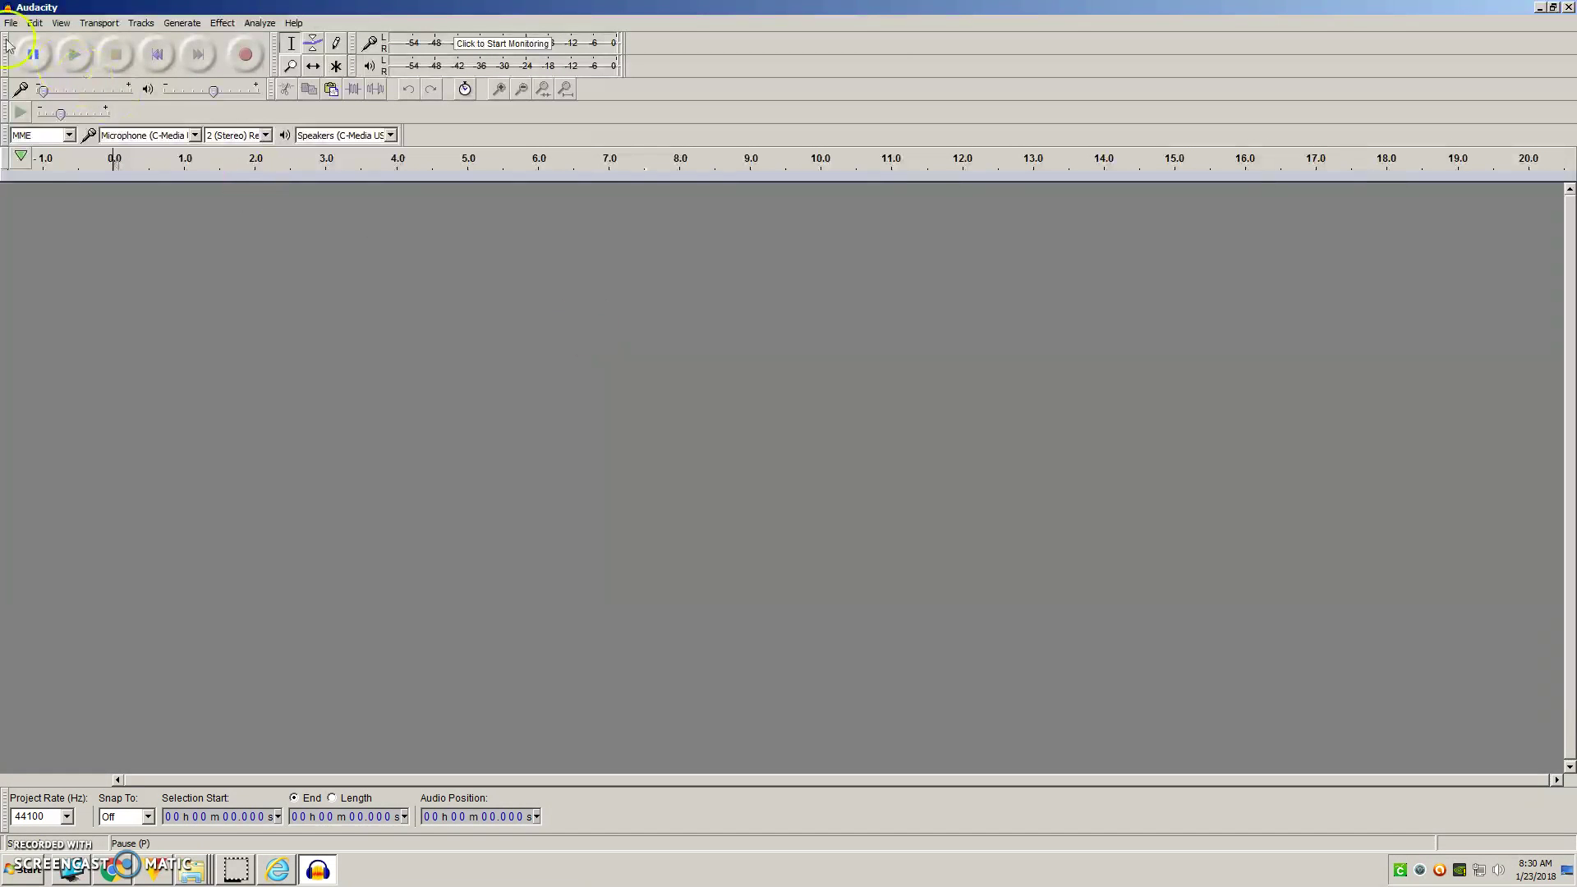
click(10, 23)
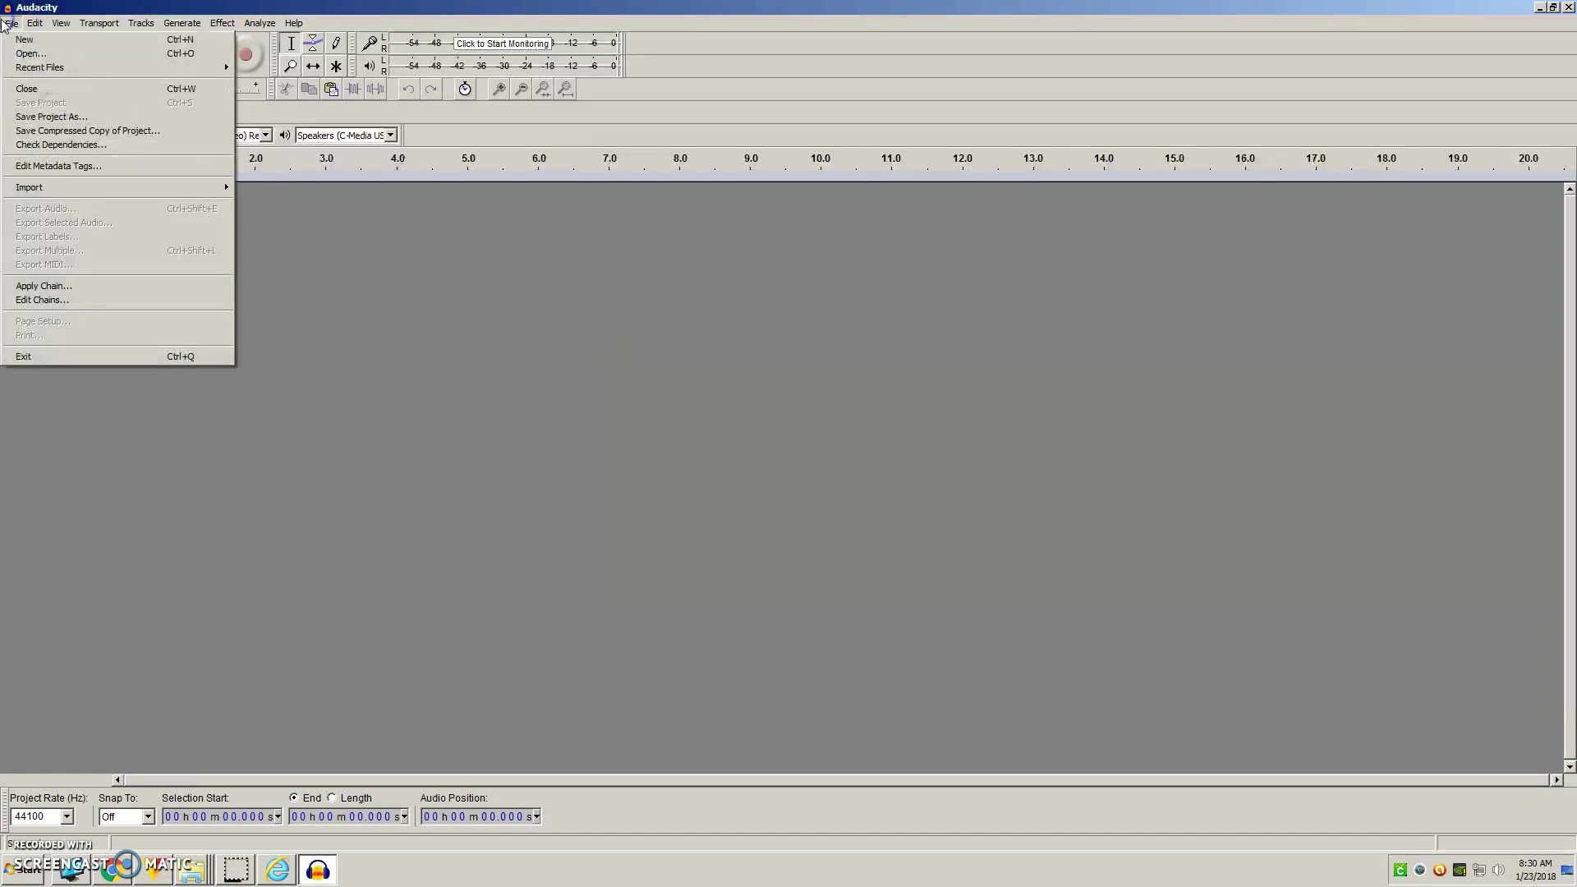
click(50, 189)
click(270, 192)
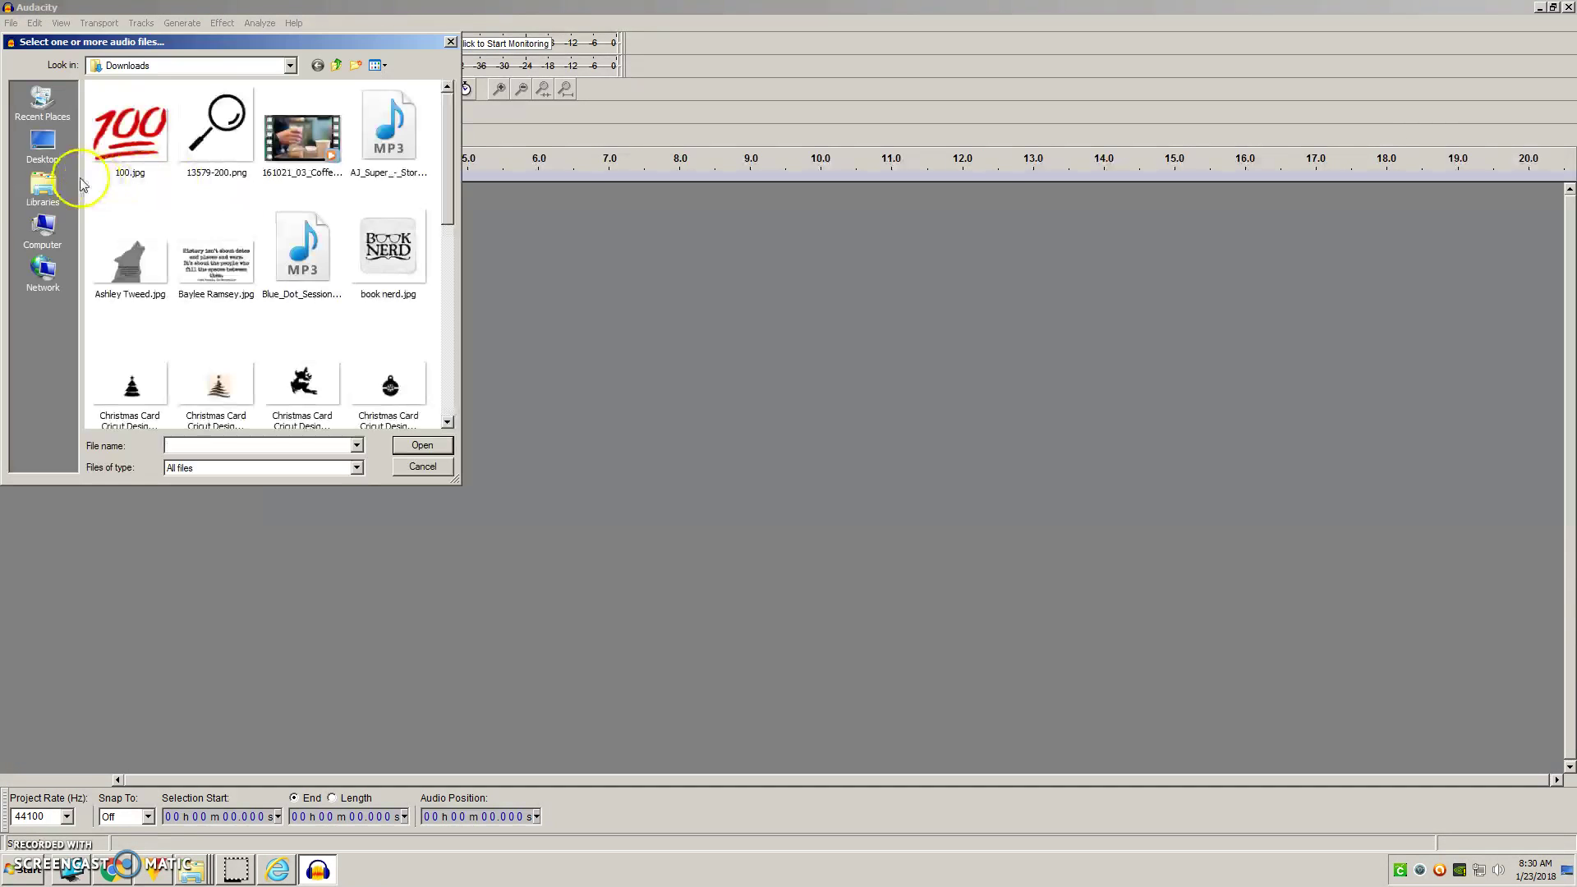
click(41, 148)
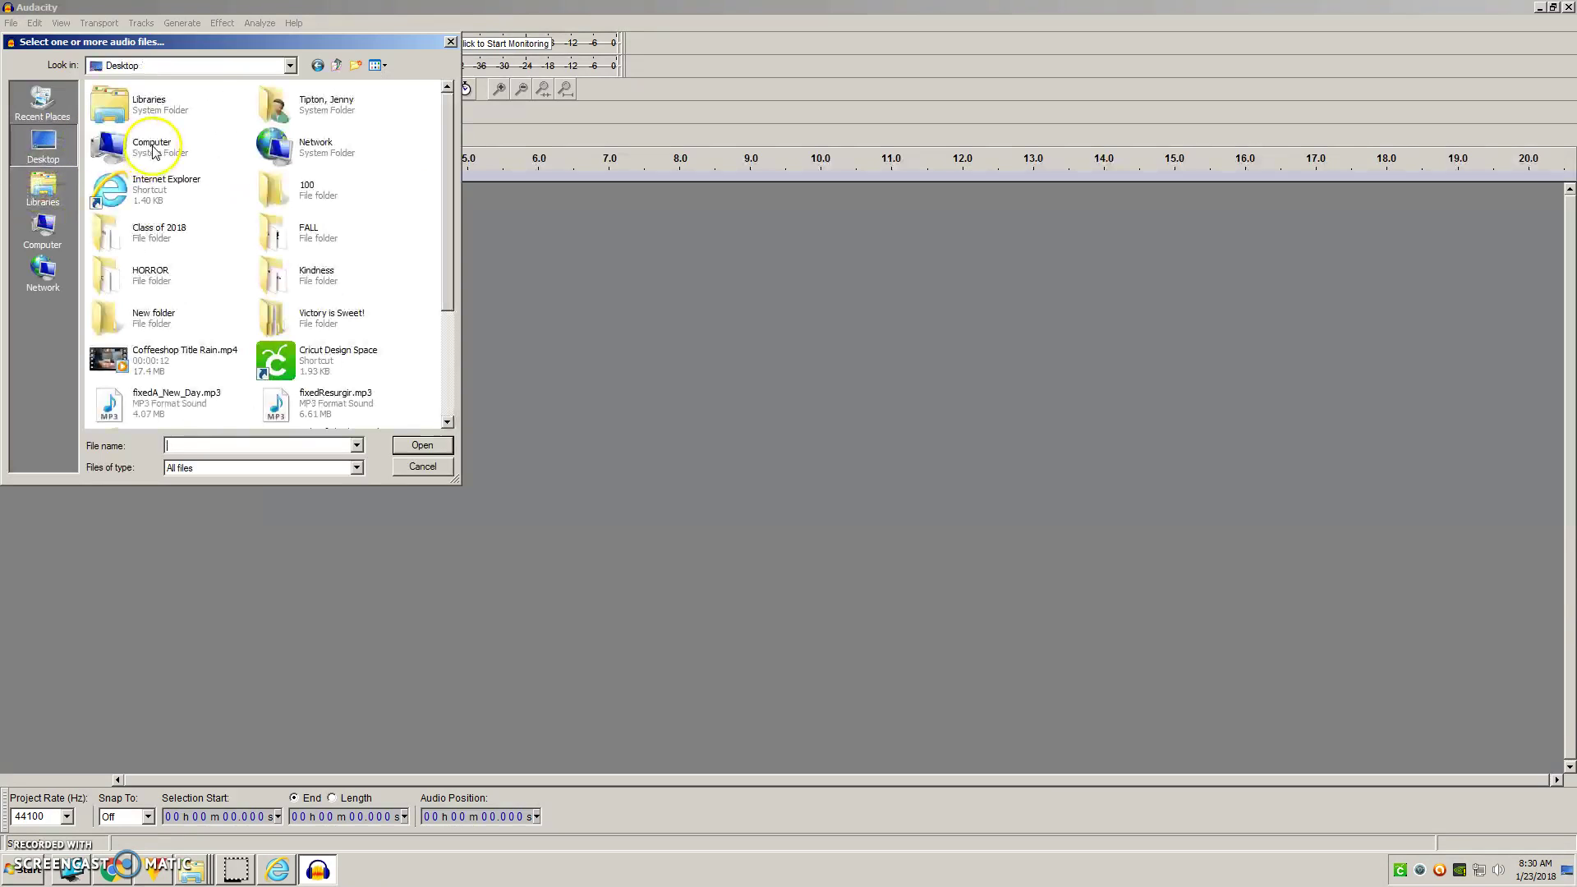
double_click(302, 112)
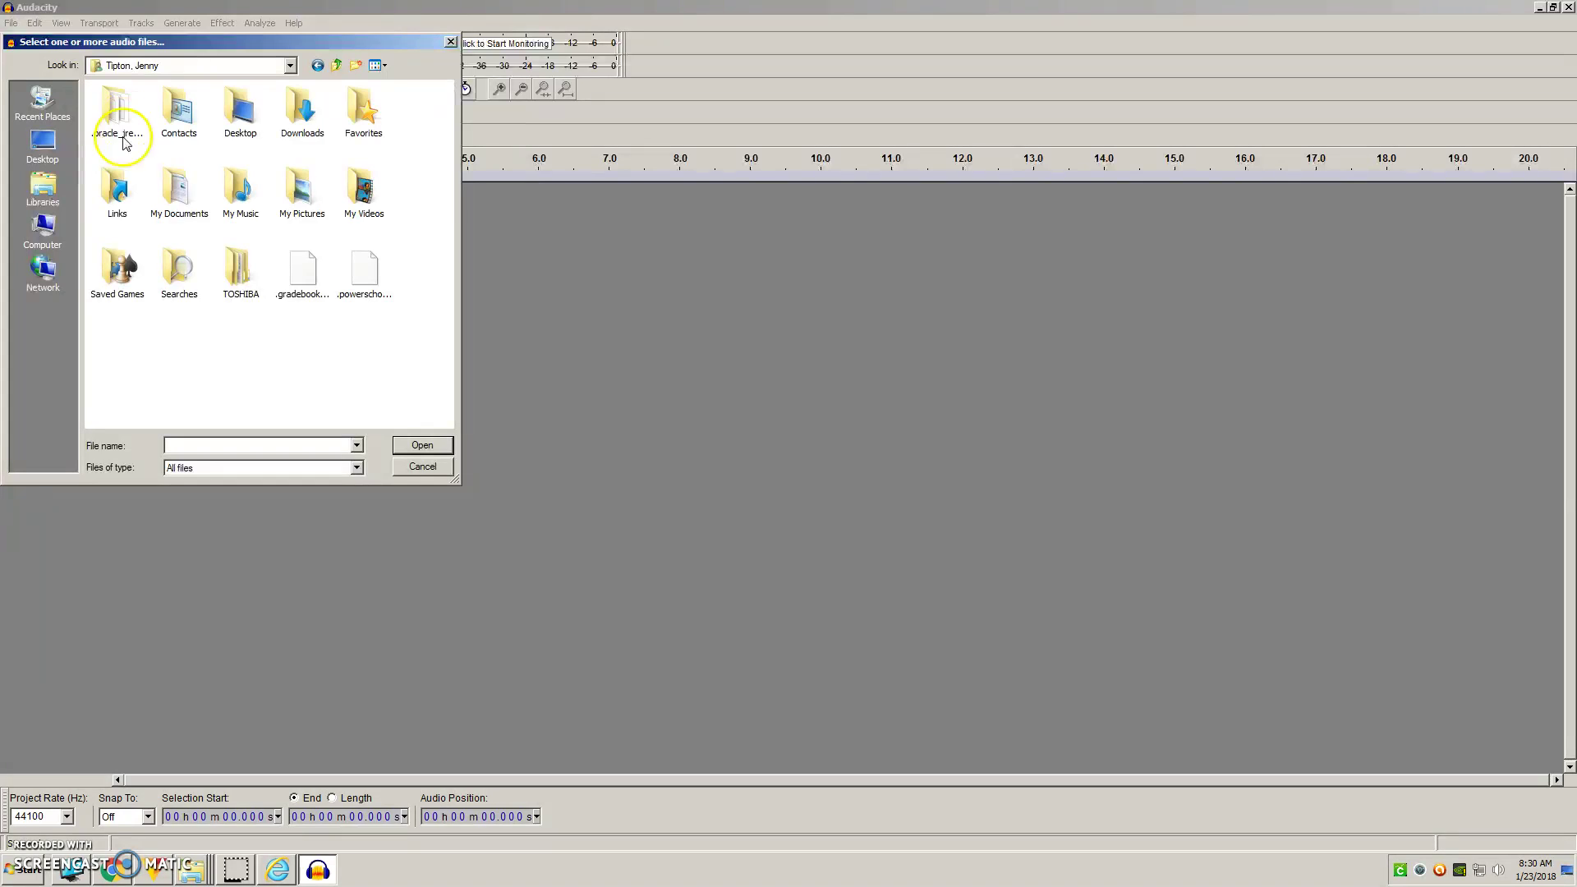
double_click(239, 189)
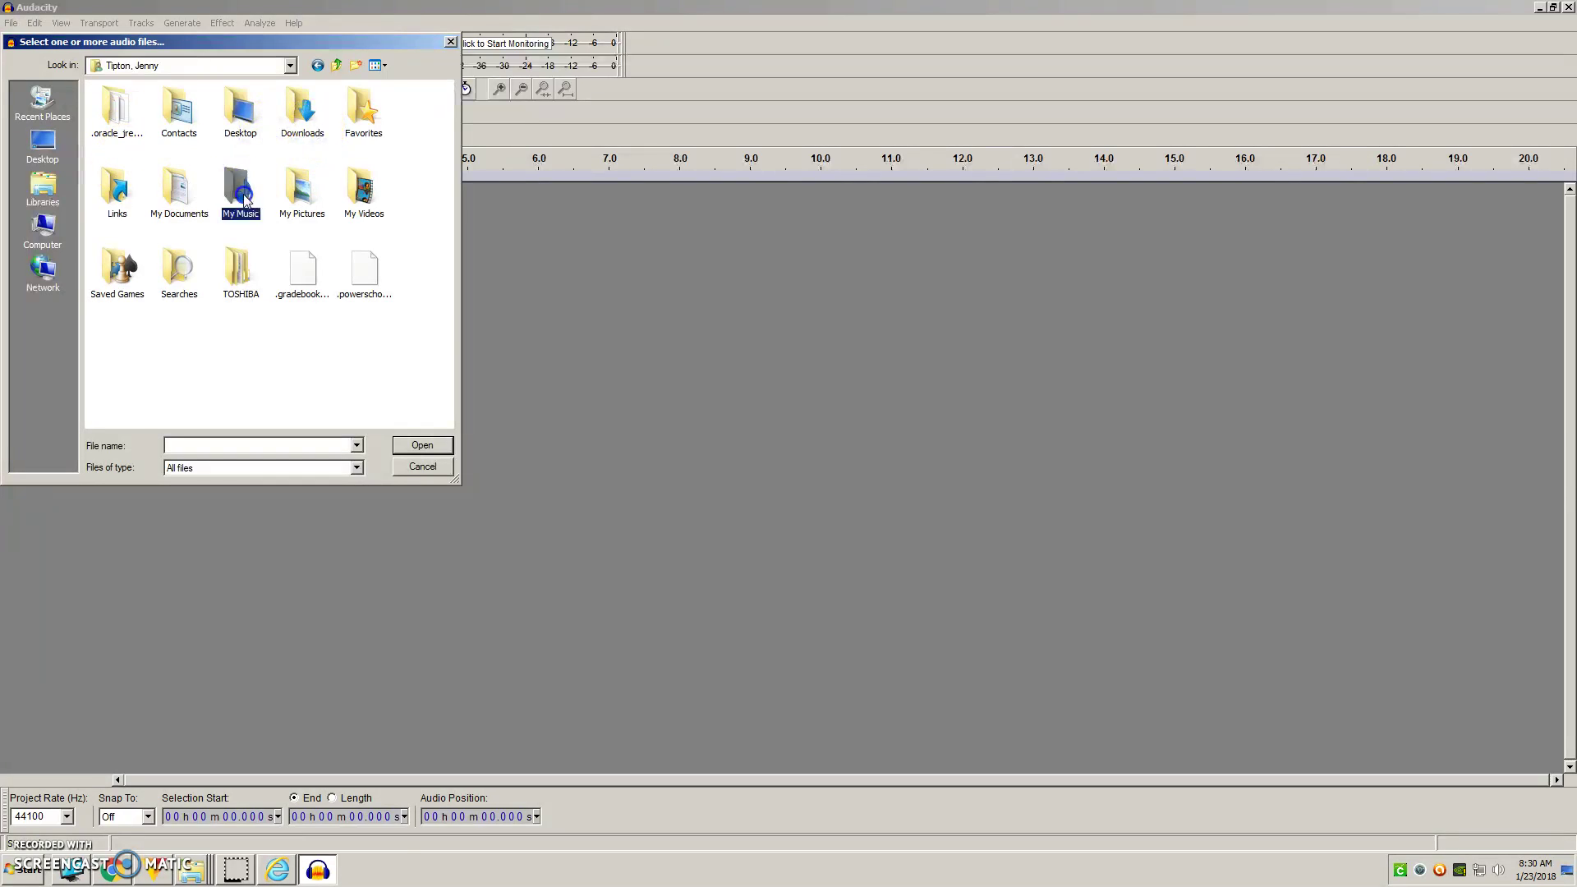
click(117, 184)
click(424, 450)
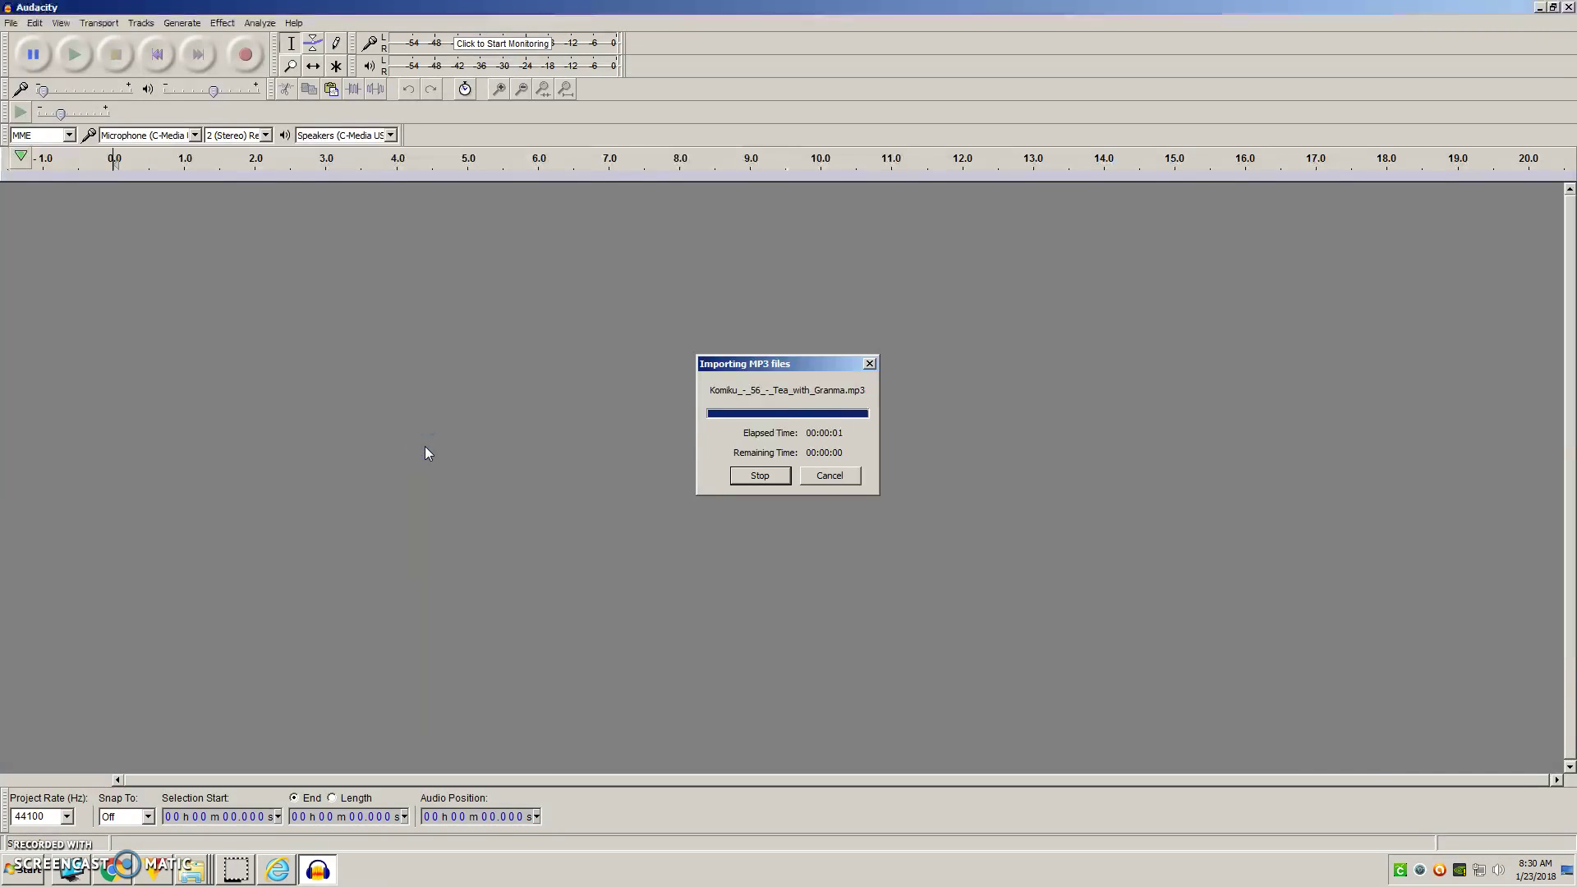
- Start an MP3 export to the Desktop and rename the file to FixedTea_with_Granma
click(11, 23)
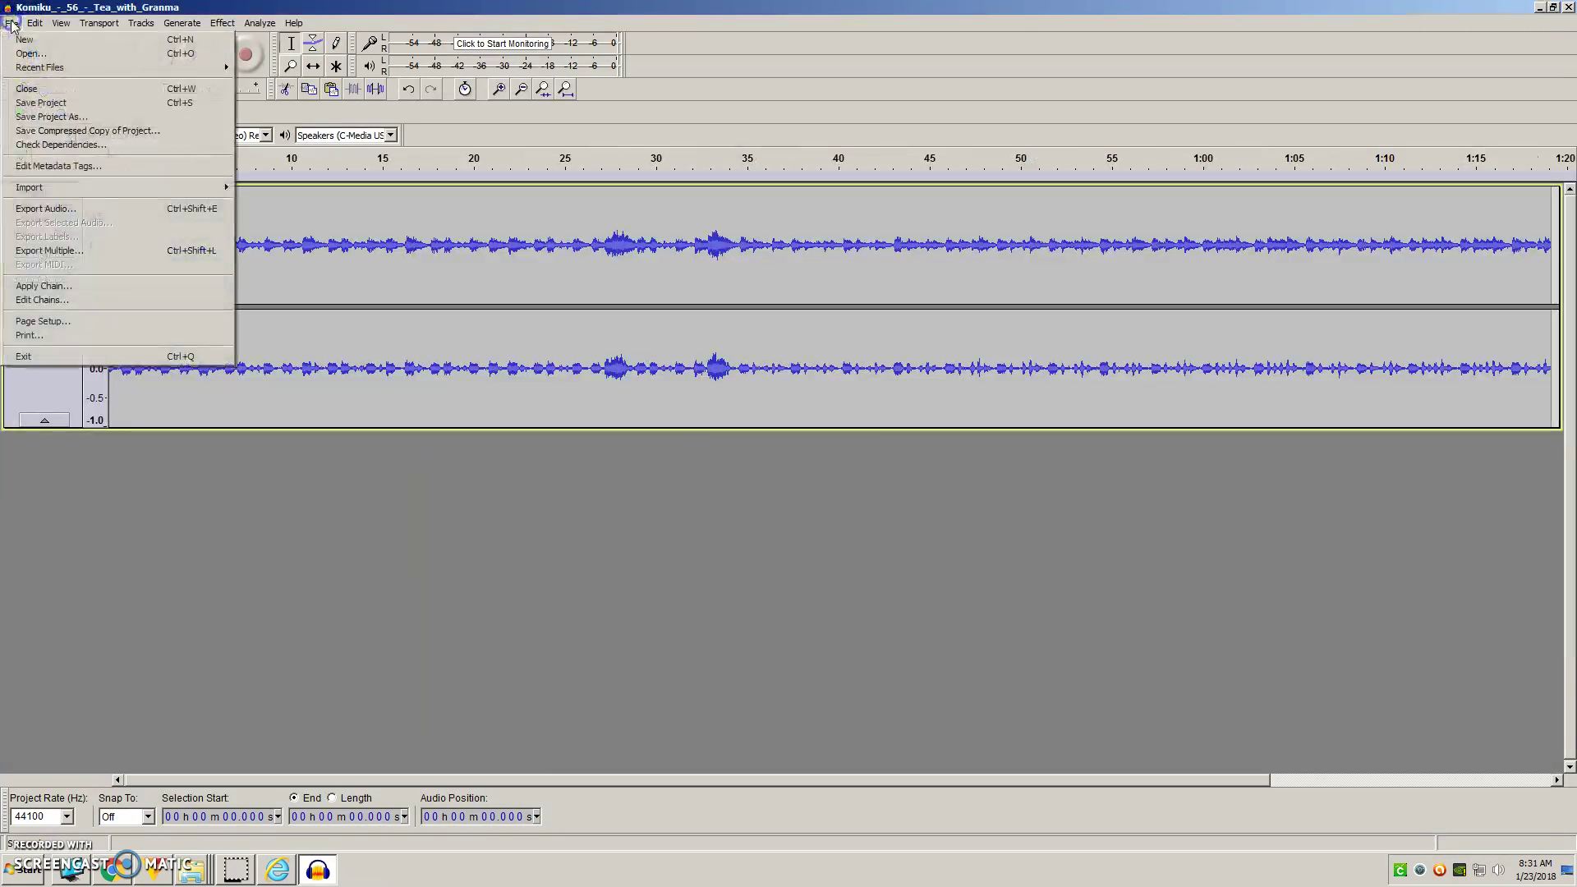
click(55, 209)
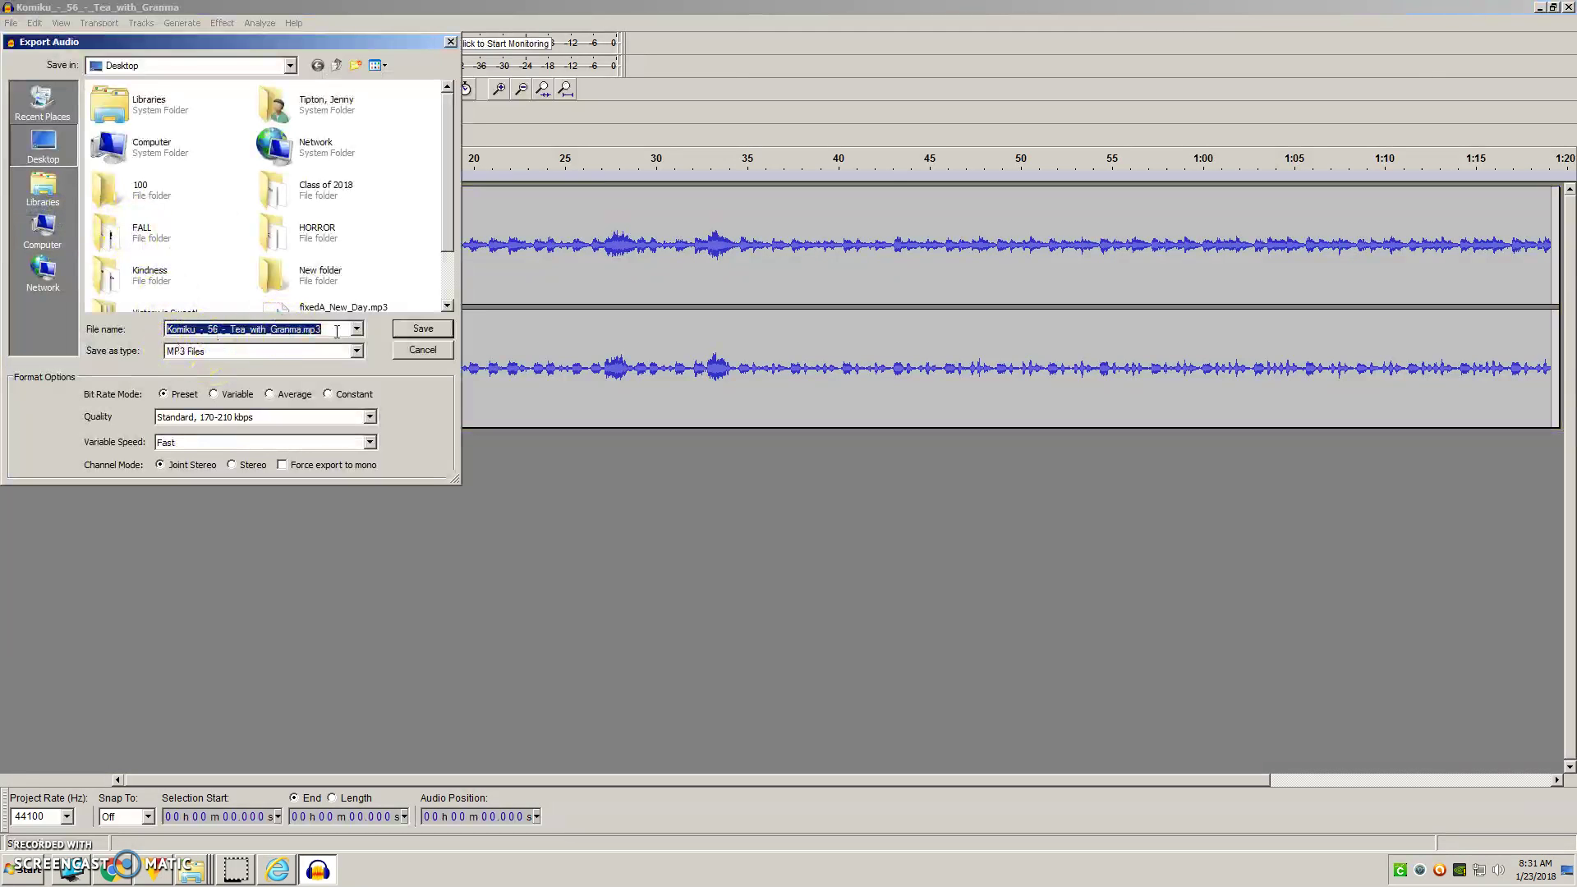
click(308, 328)
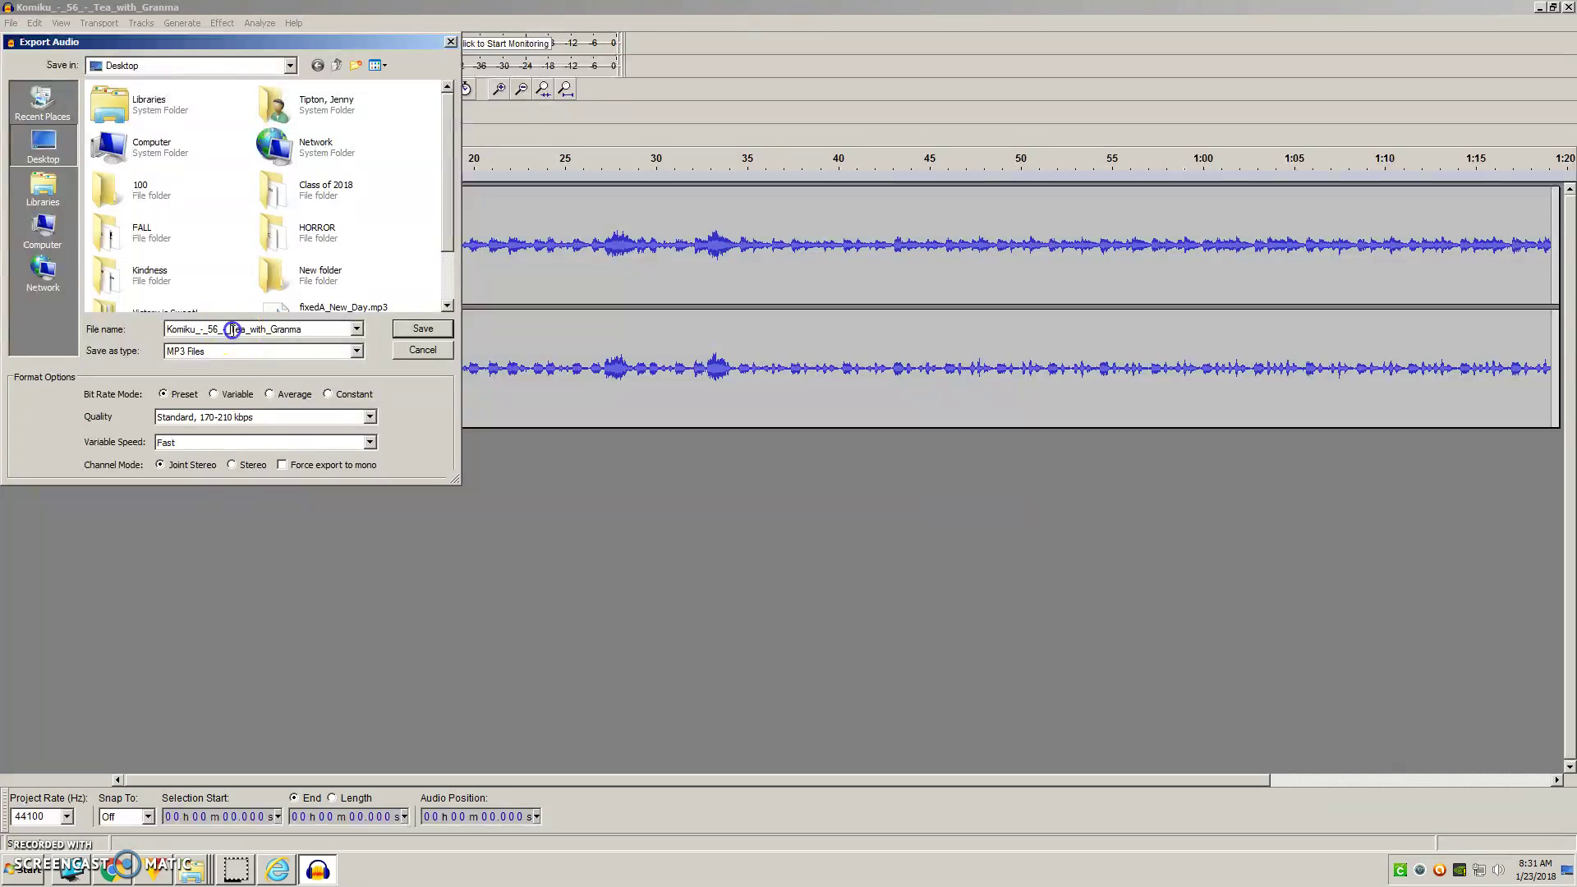
text(Fixed)
- Save the export after removing the Unknown, Band, Comments, Genre and Year metadata tags
click(423, 330)
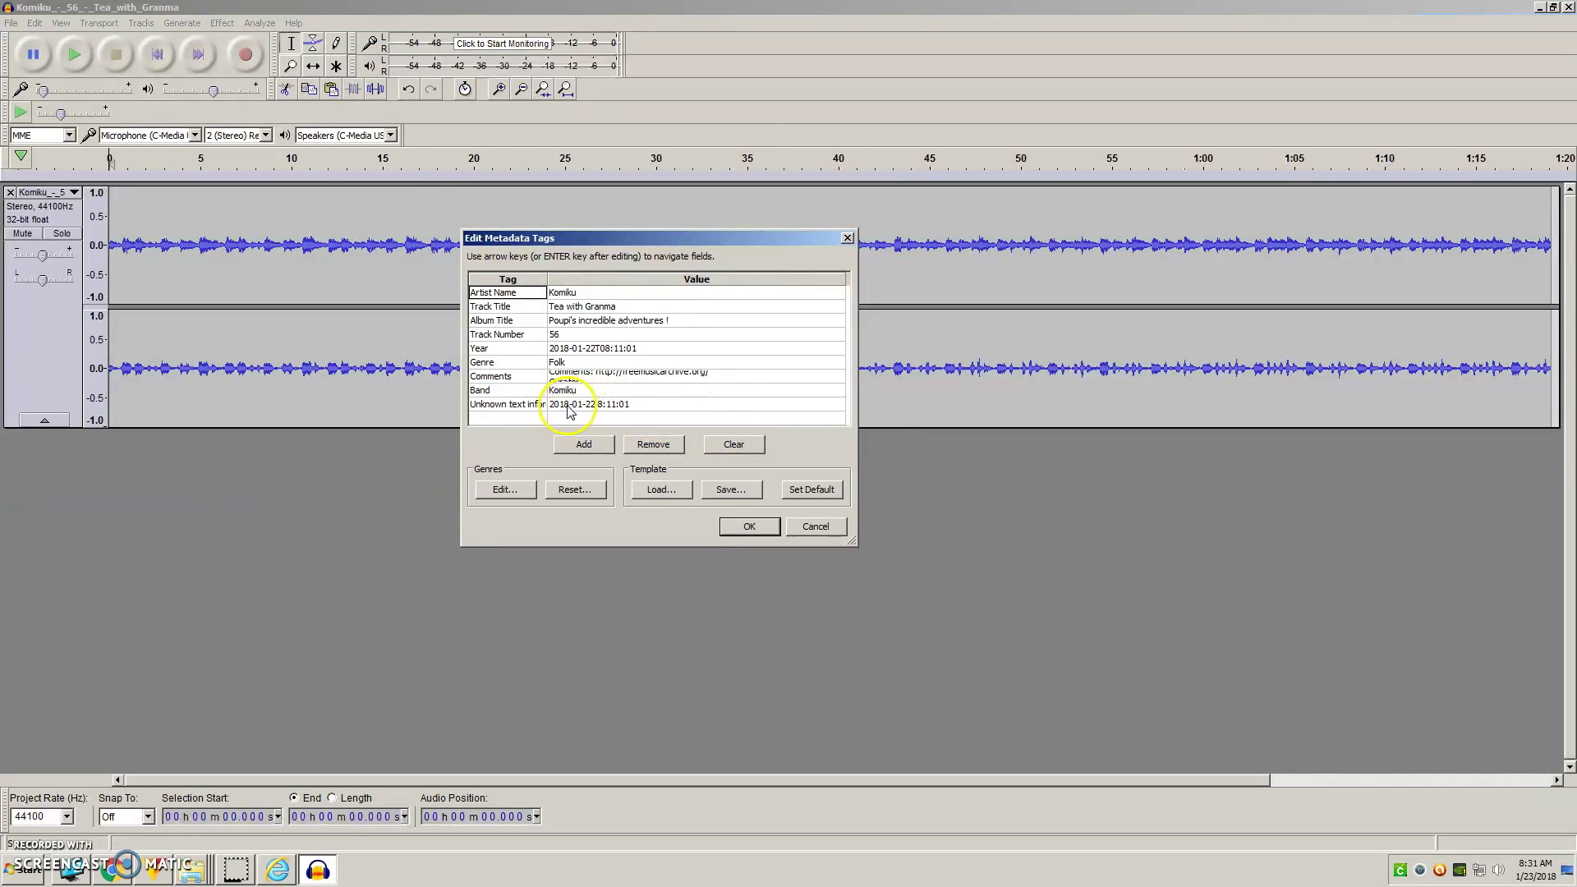
click(570, 408)
click(652, 444)
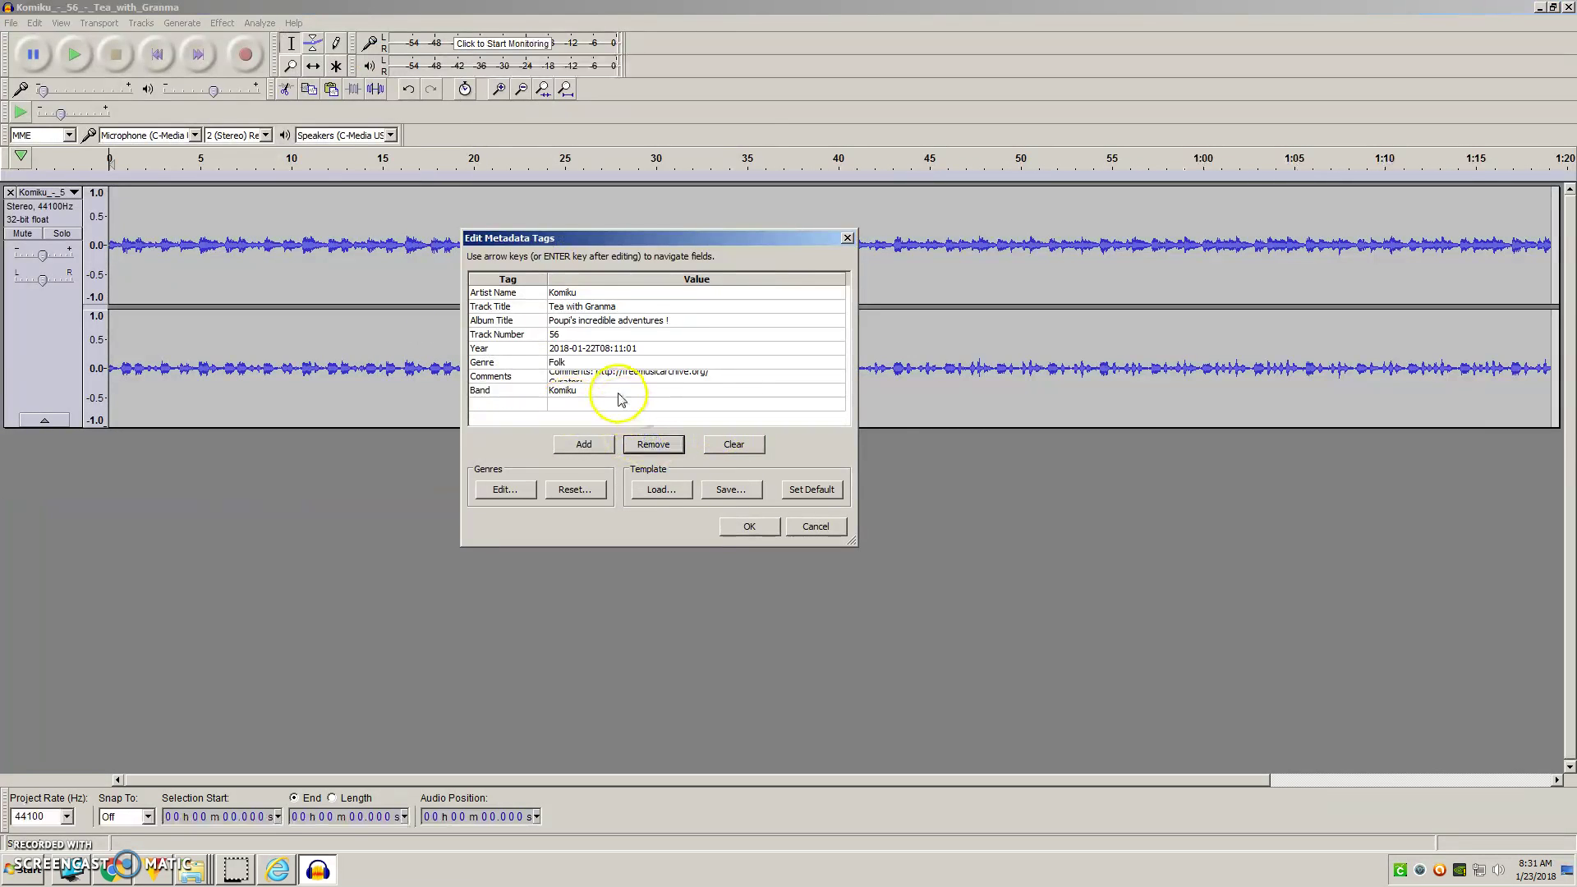
click(648, 445)
click(649, 444)
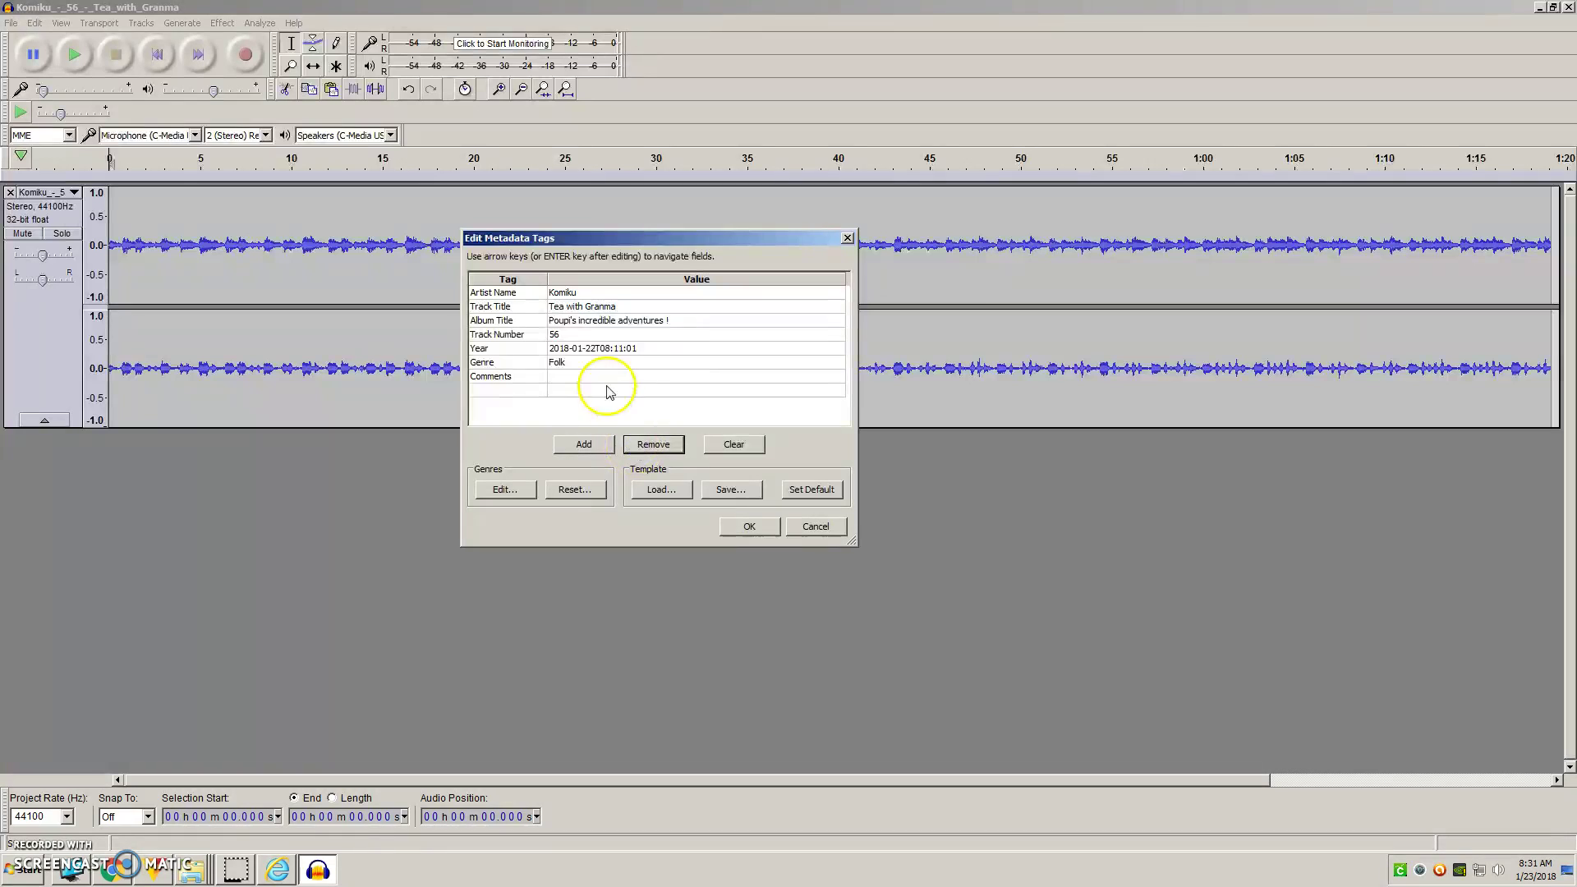
click(605, 363)
click(650, 450)
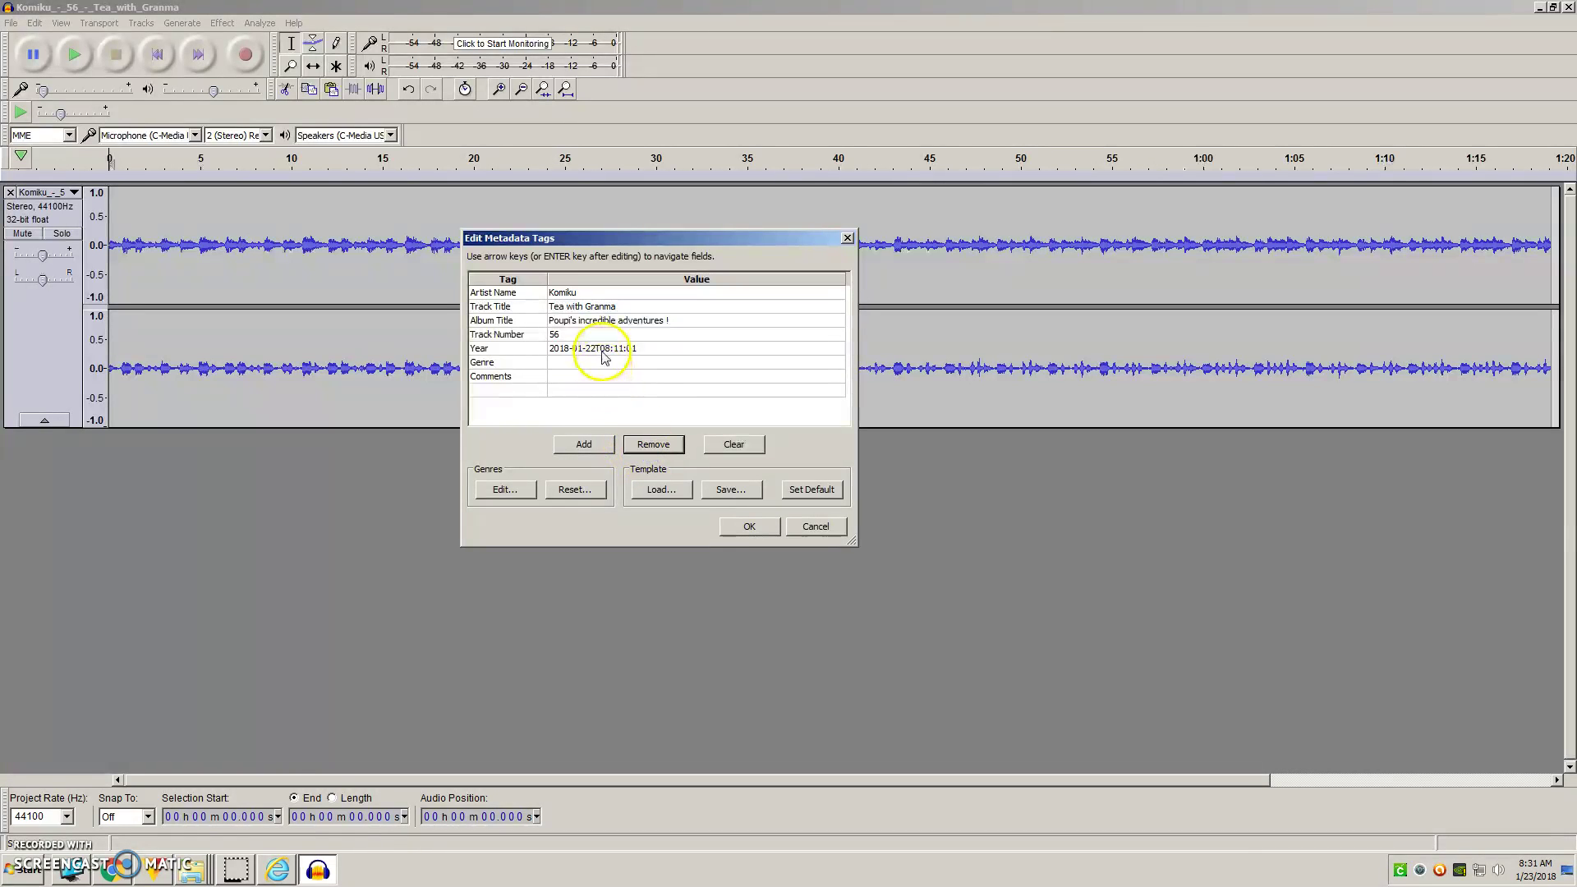
click(651, 446)
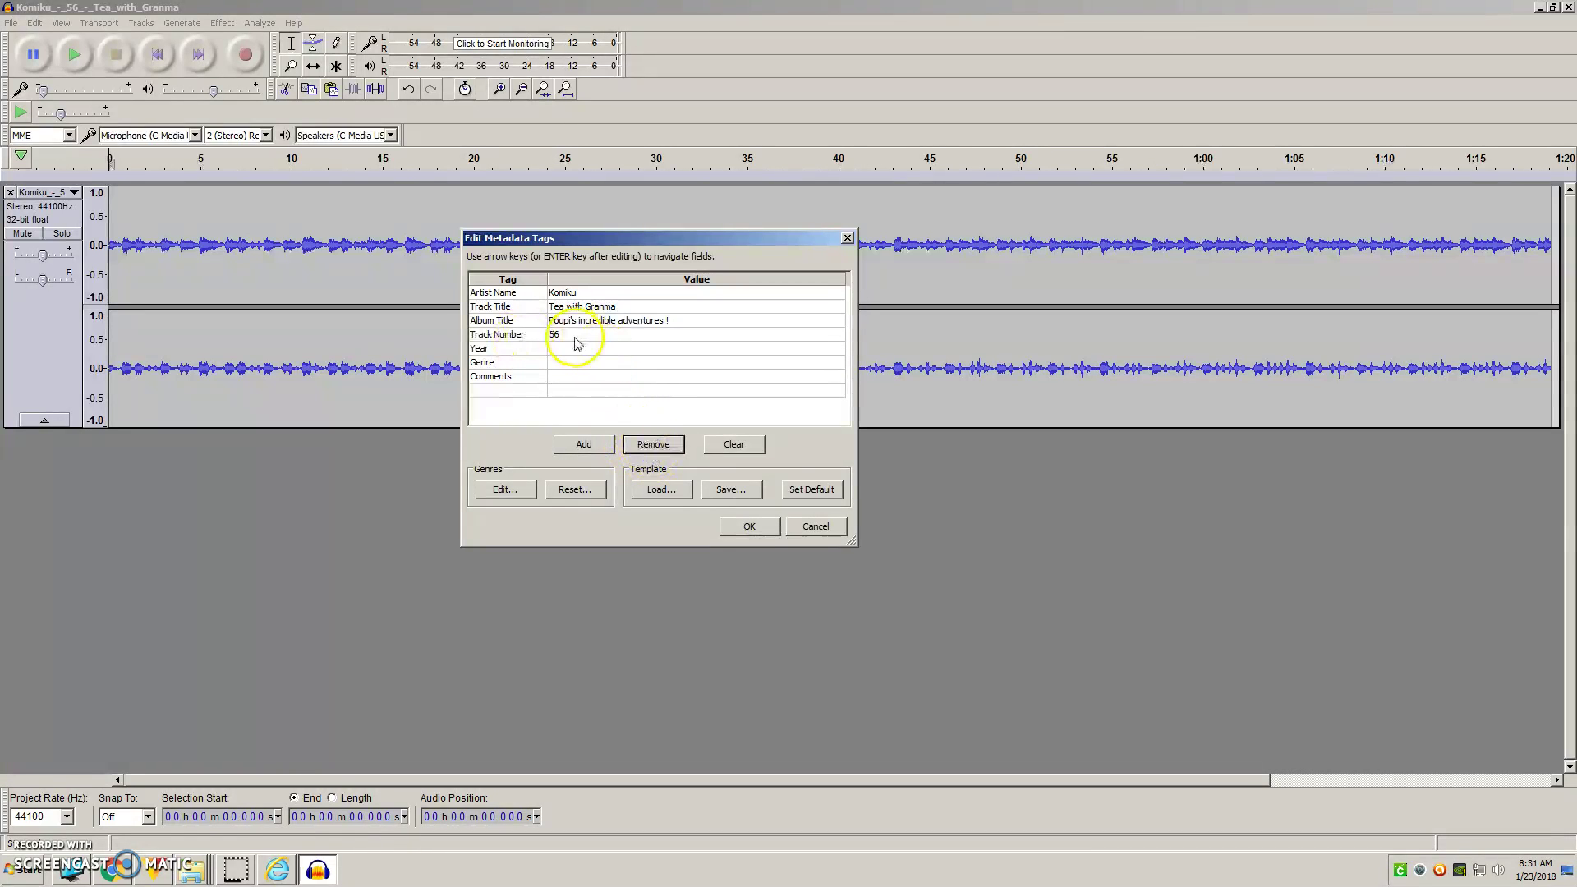
click(743, 526)
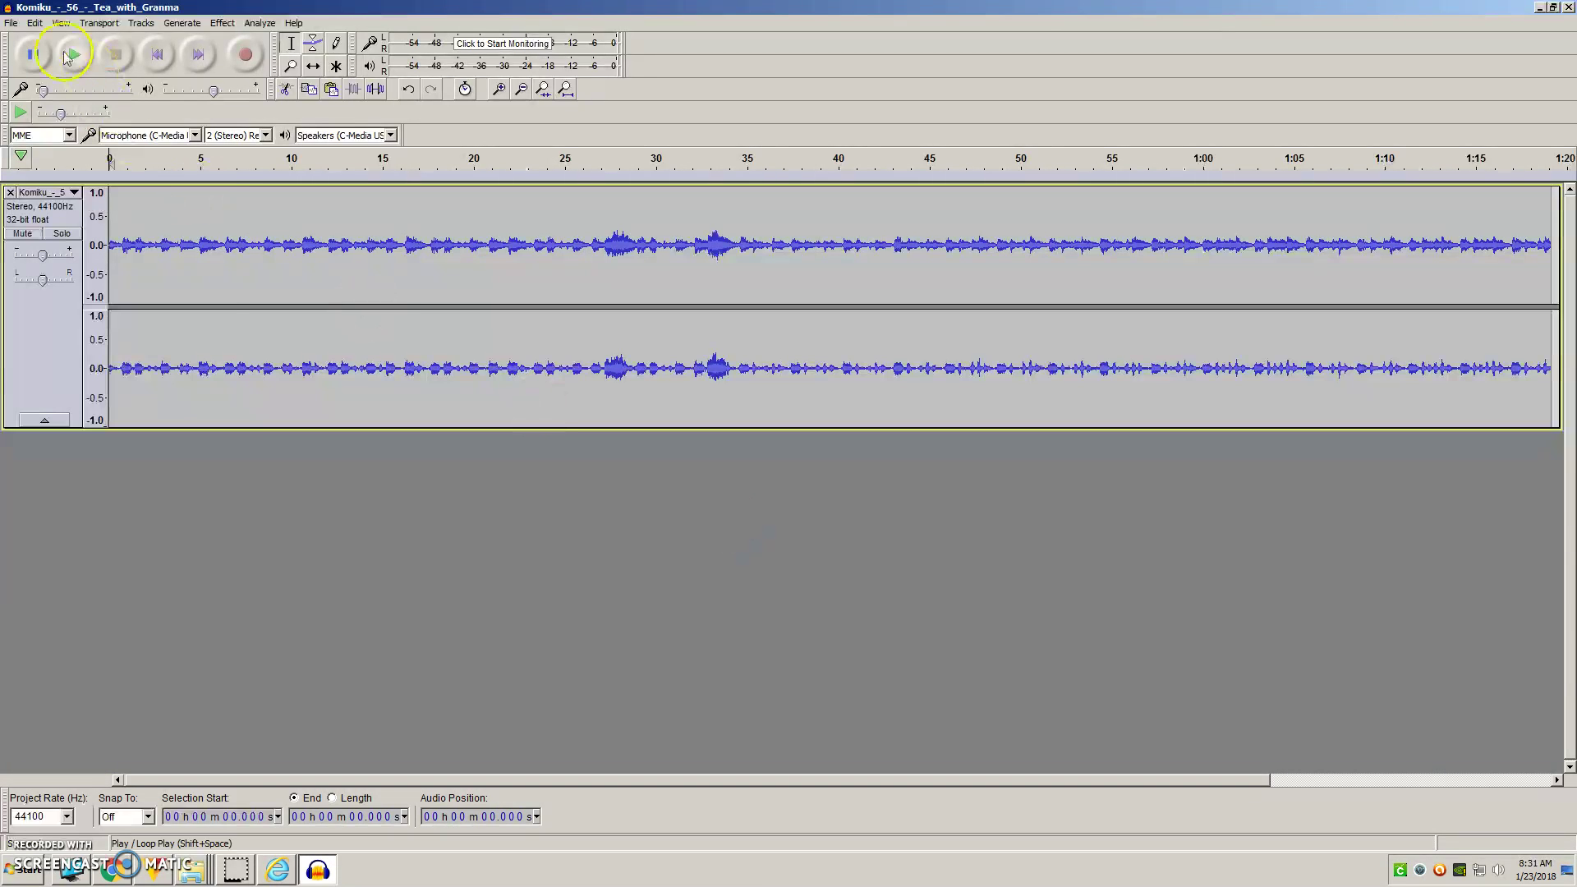
- Start a second audio export and cancel it
click(12, 22)
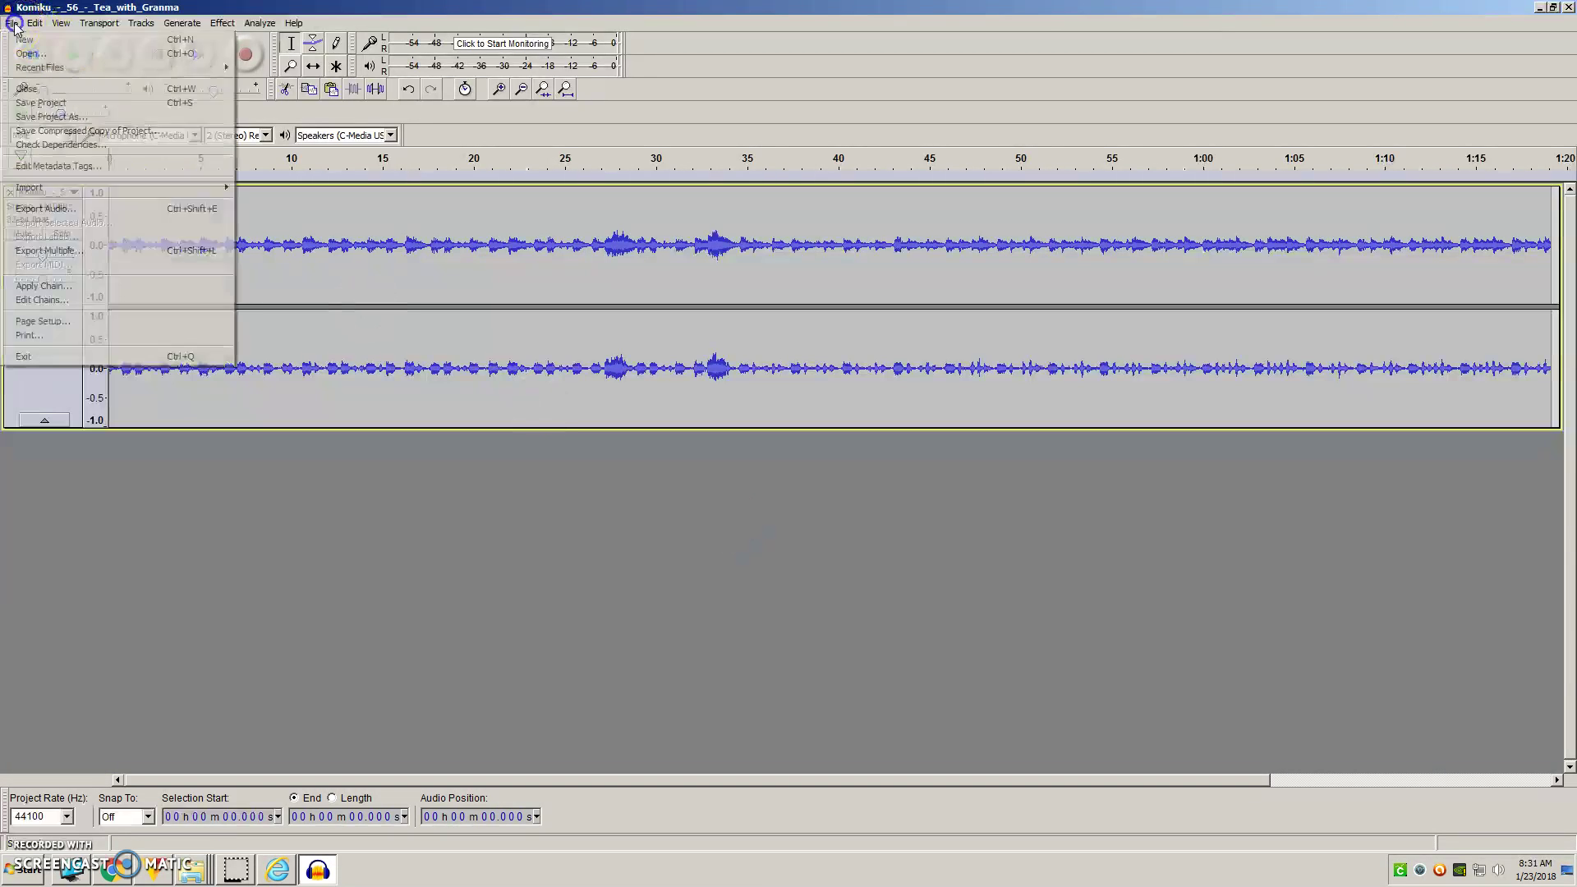
click(48, 210)
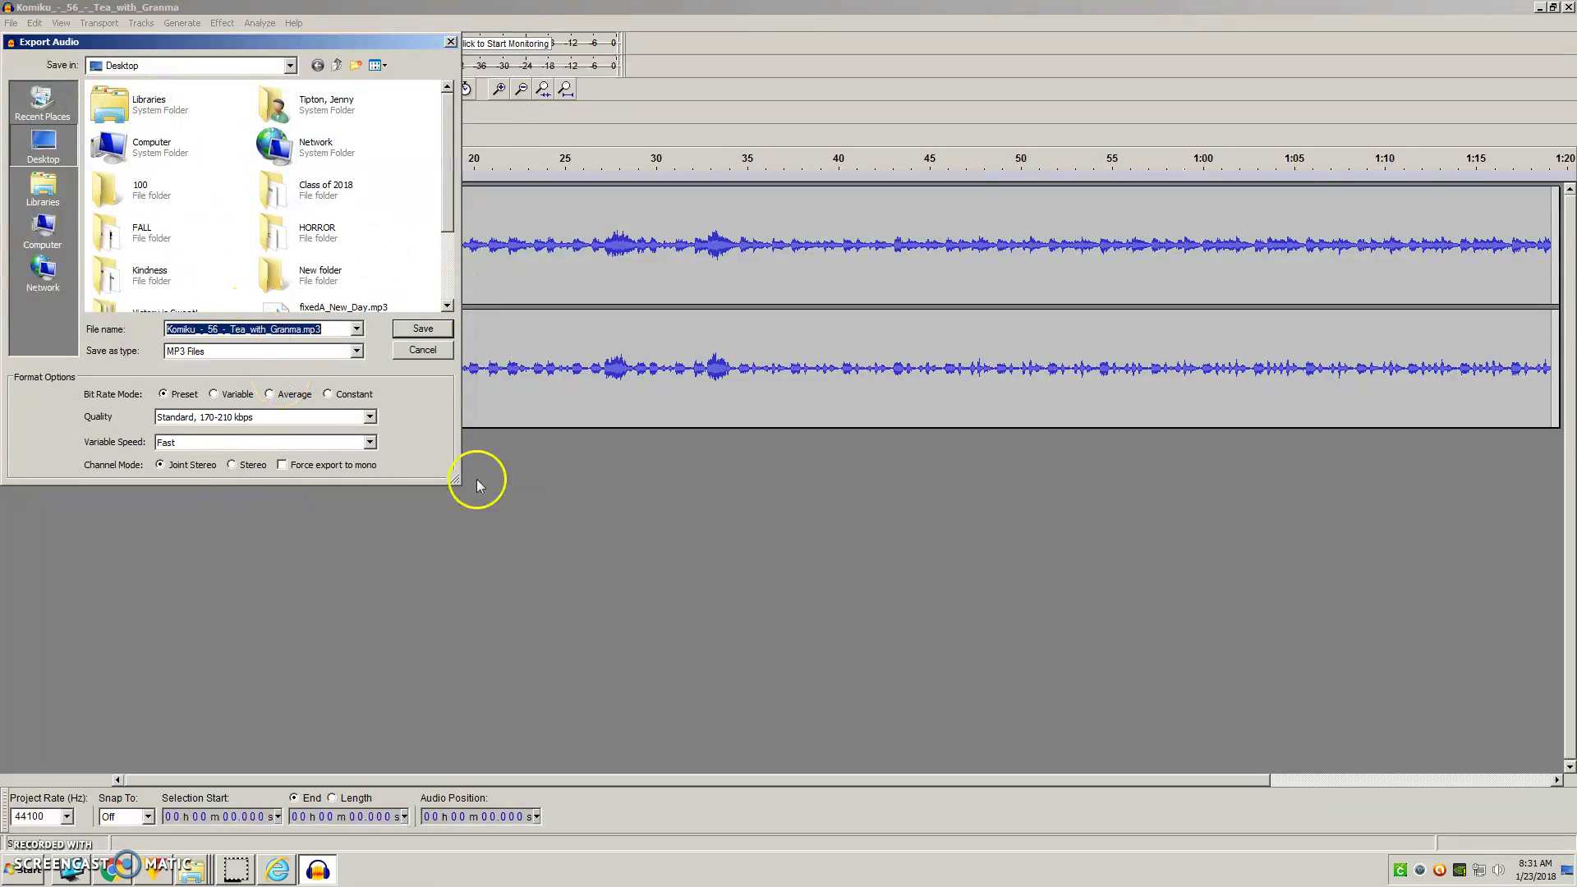
click(442, 353)
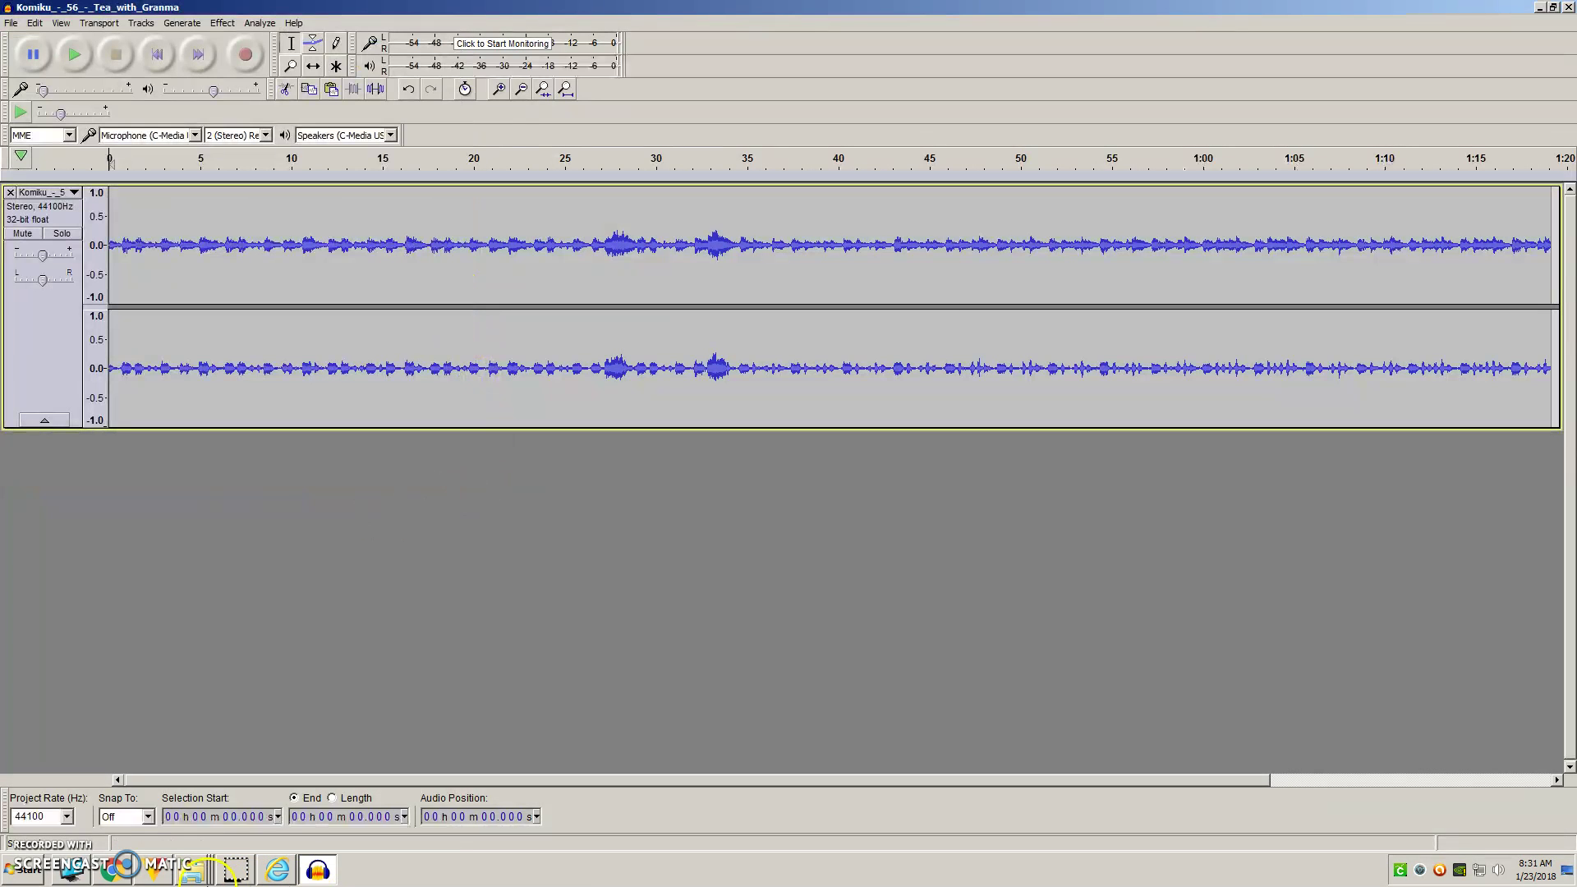
- Back in HitFilm, import FixedTea_with_Granma.mp3 from the Desktop into the Media panel
click(152, 869)
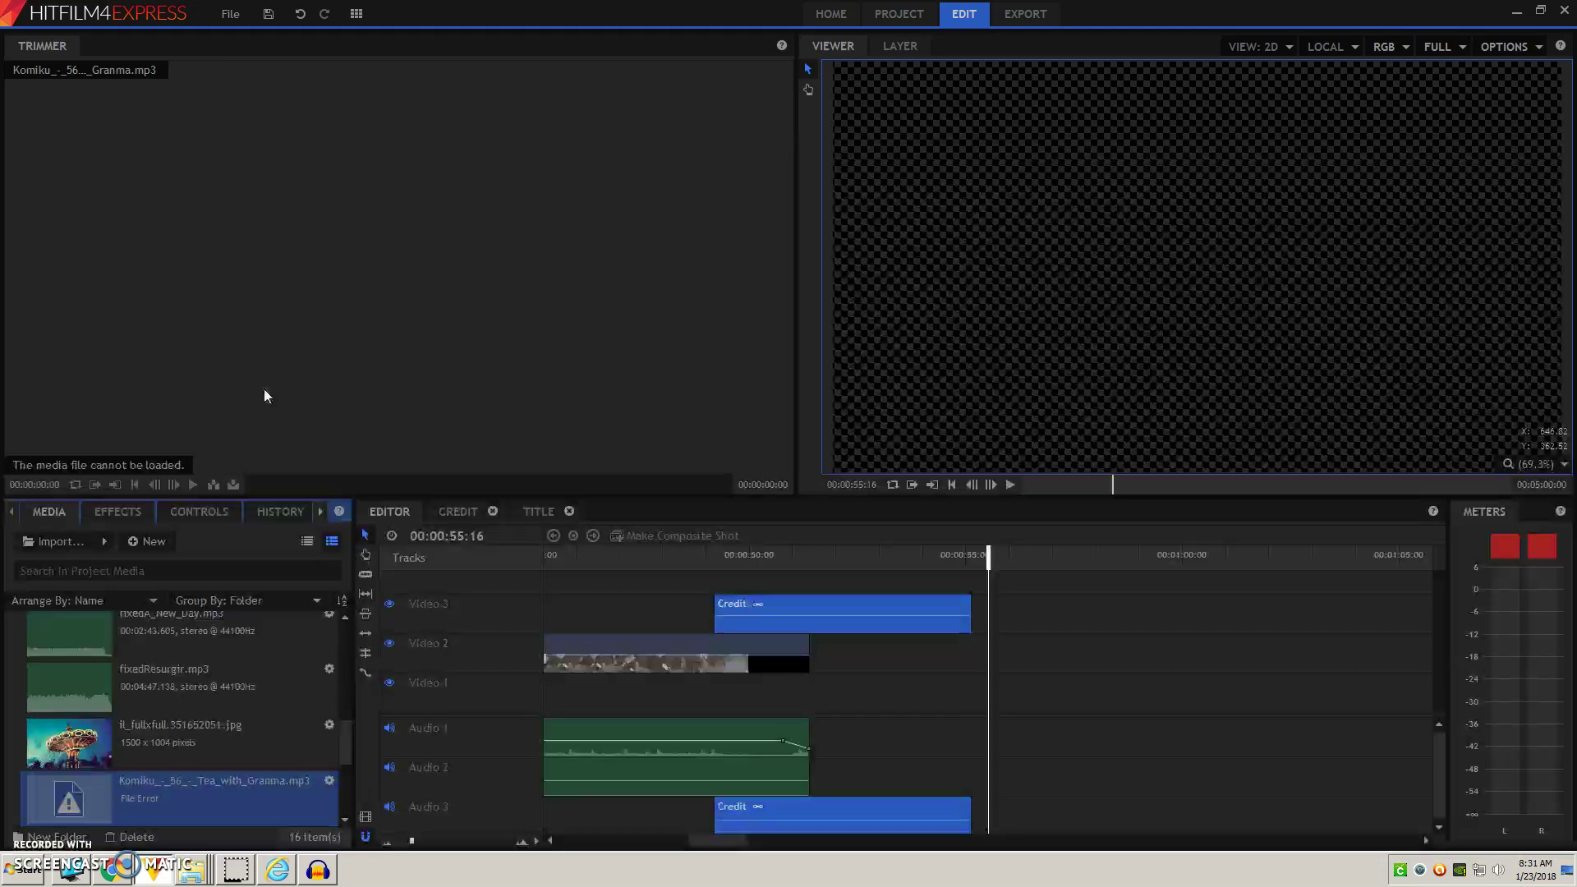
click(54, 545)
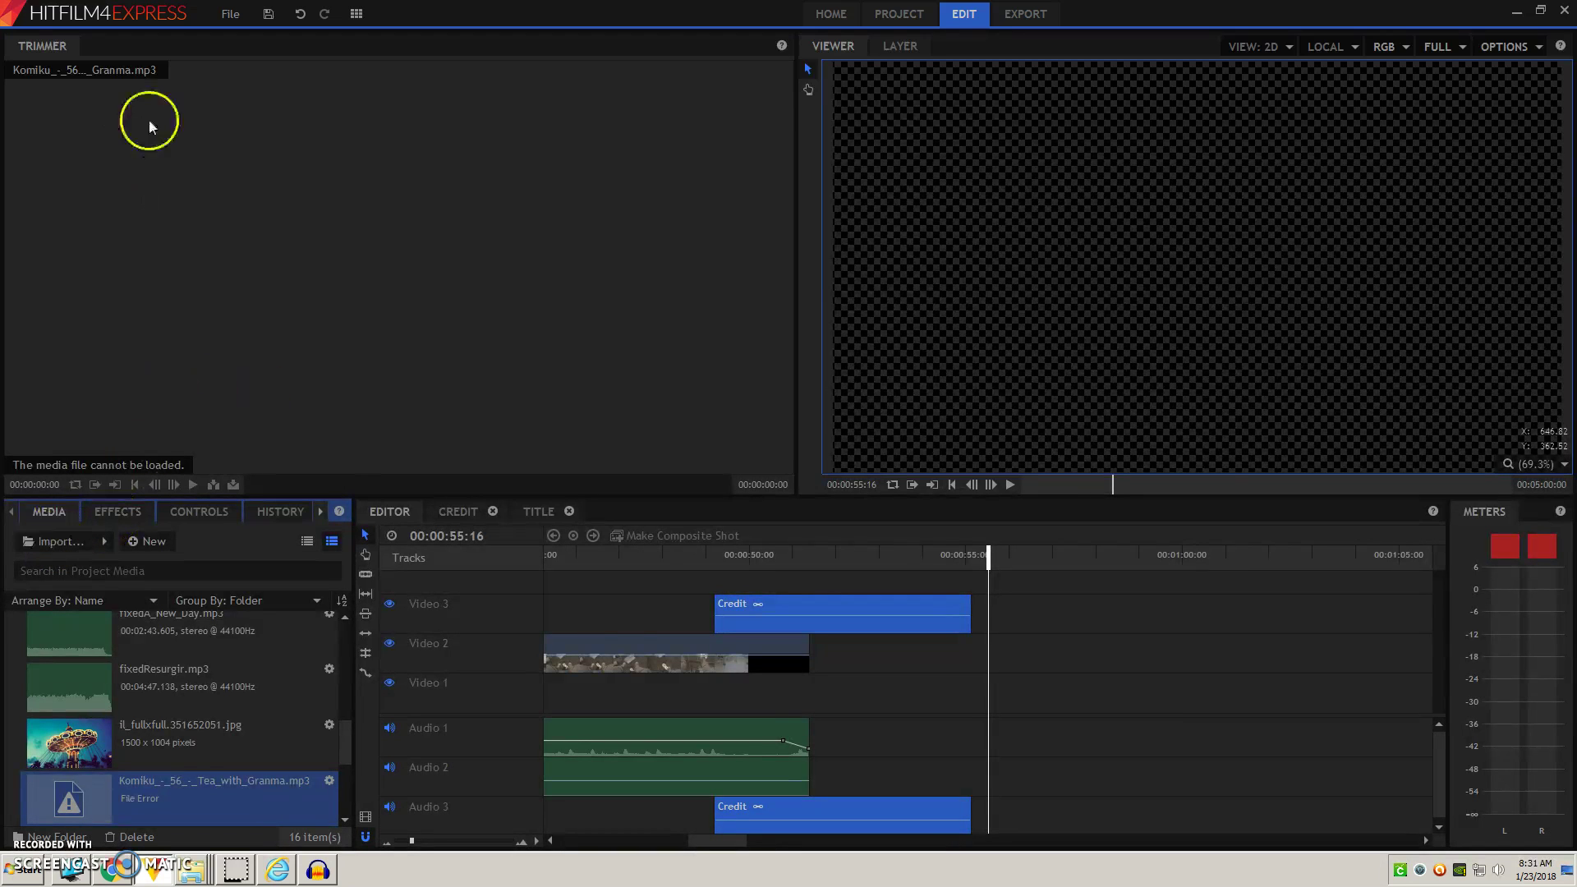
click(57, 124)
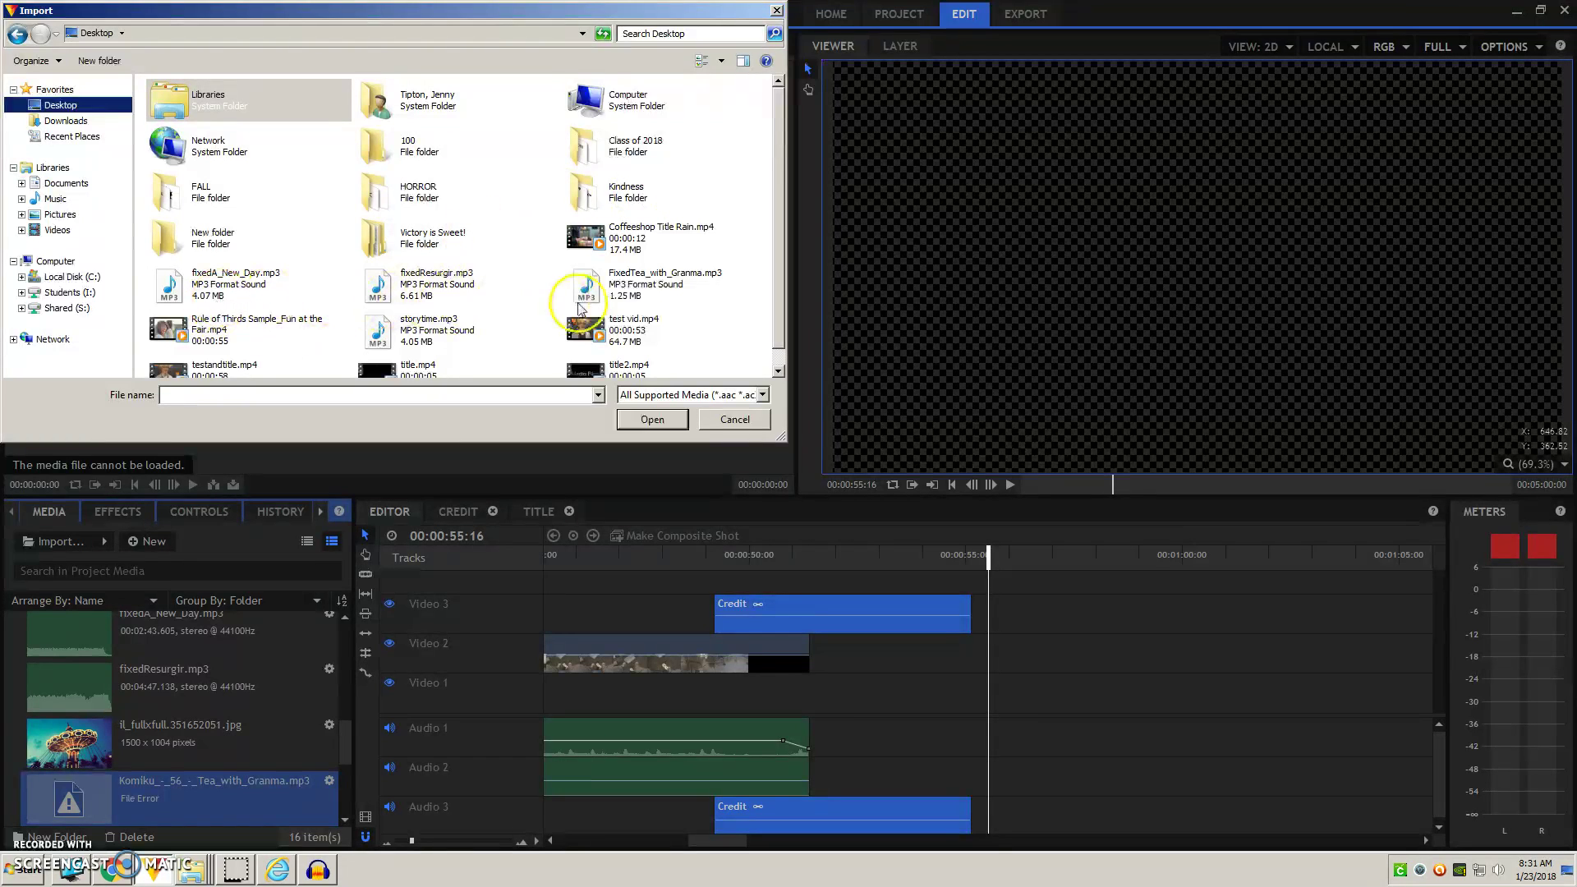
click(626, 284)
click(644, 420)
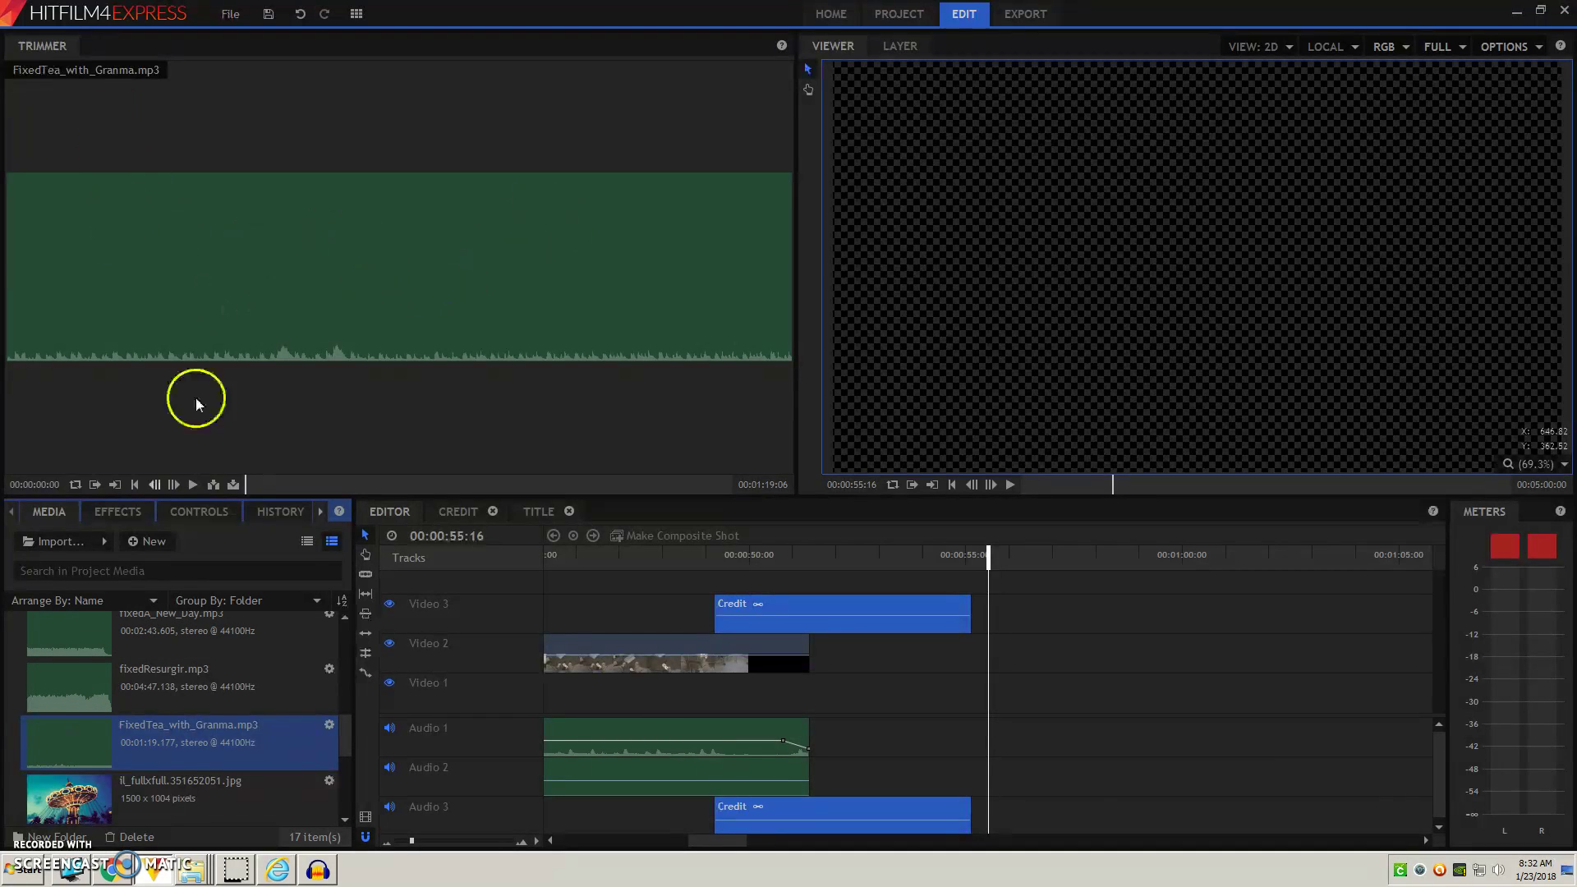
- Put FixedTea_with_Granma.mp3 from the Media panel on Audio 2, then scroll along the timeline
drag(107, 737, 69, 738)
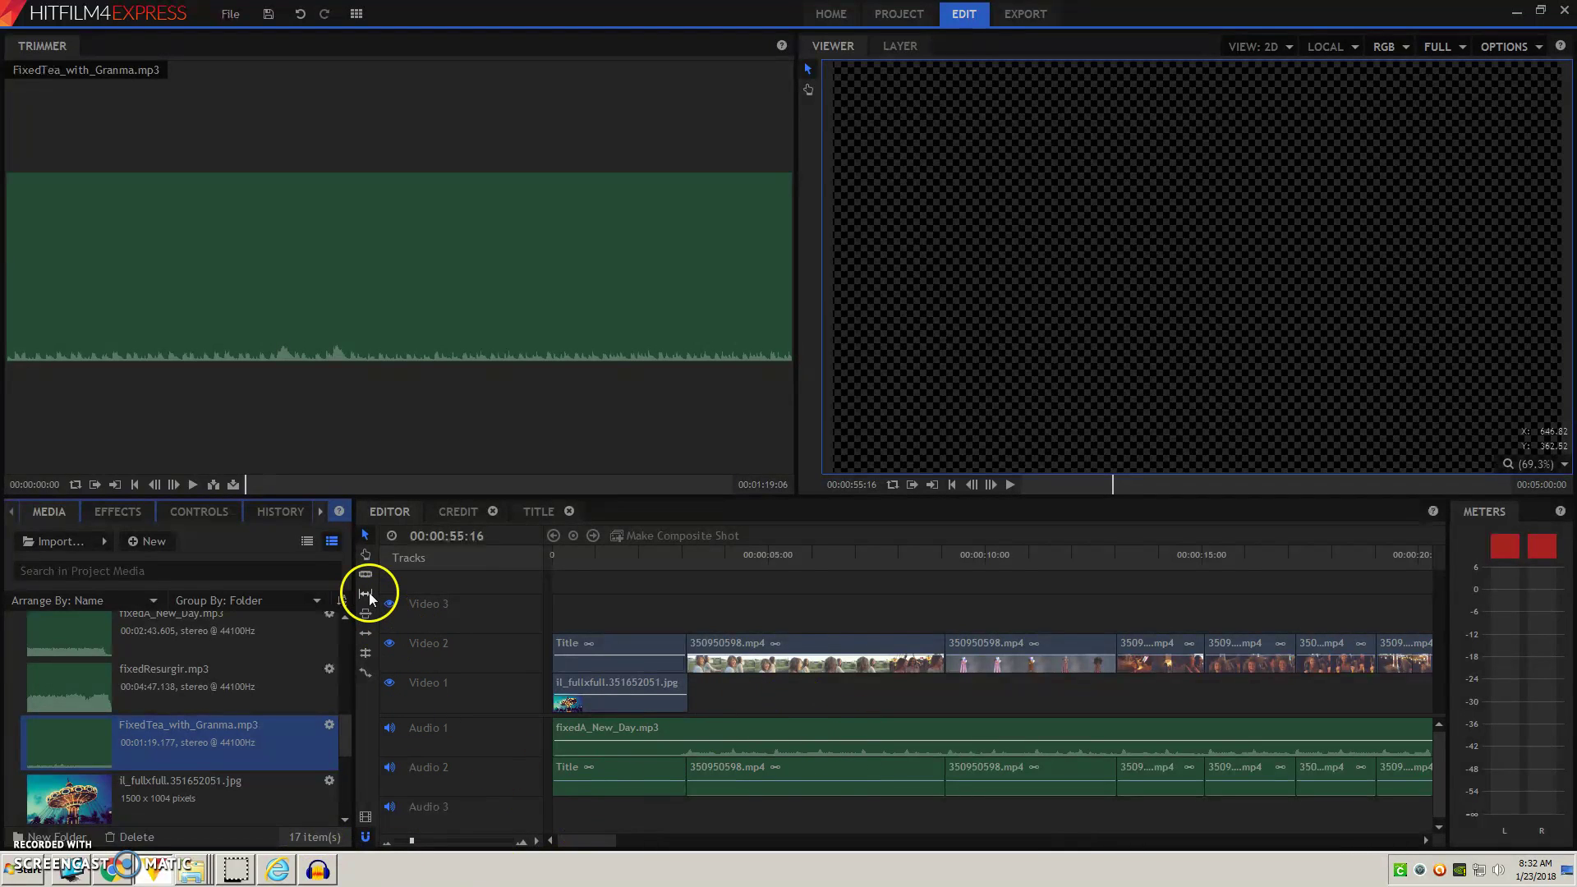
drag(567, 841, 713, 846)
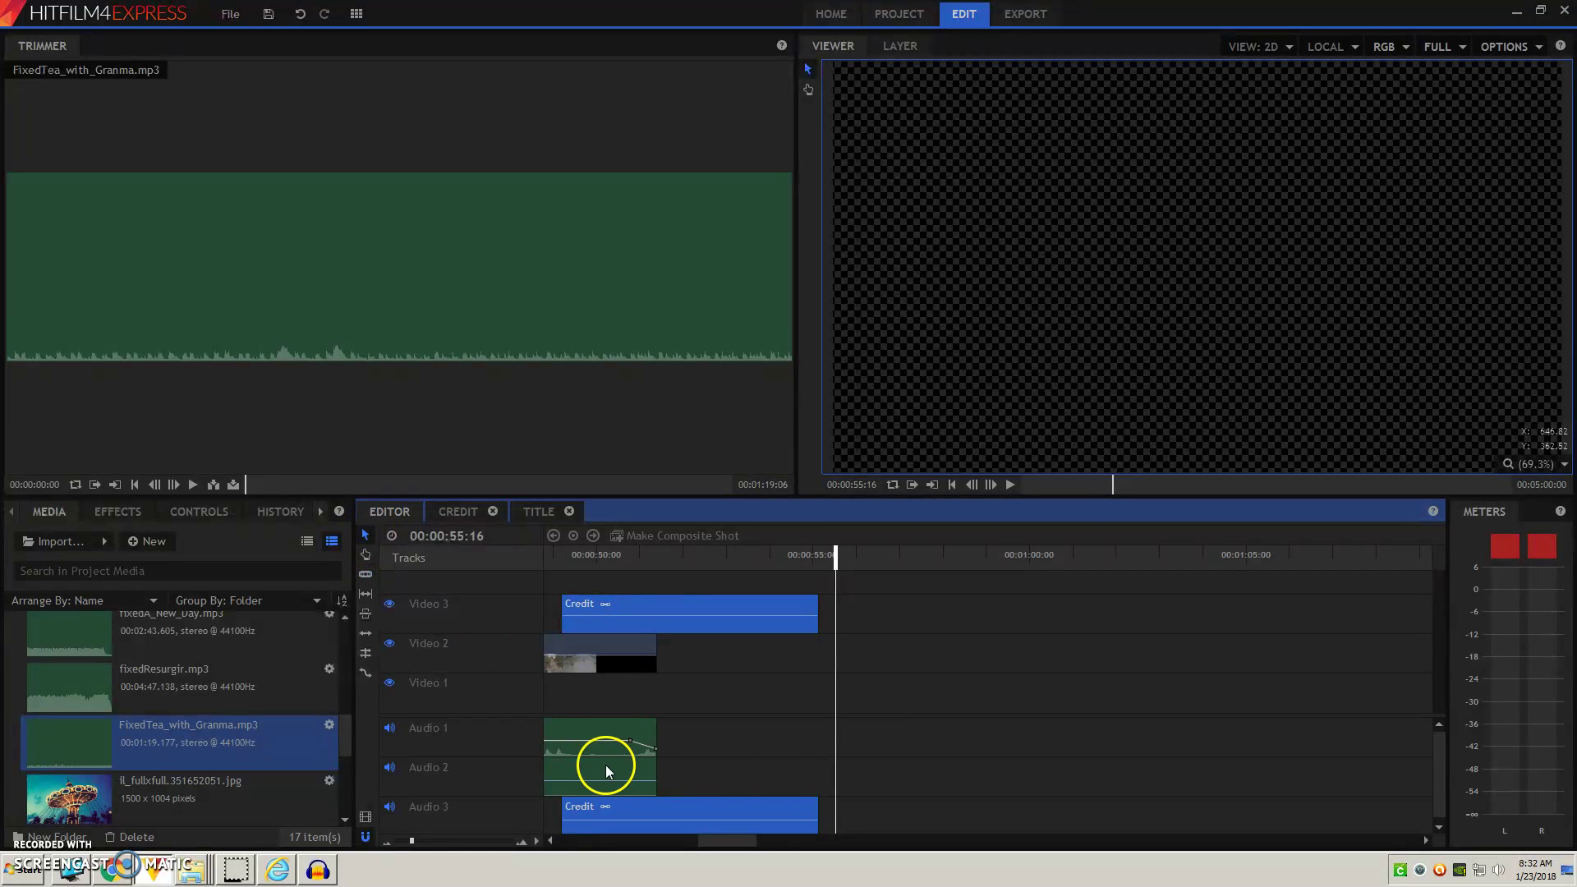
- At the end of the clips, lift the Audio 1 clip's last volume keyframe level with its volume line
click(680, 839)
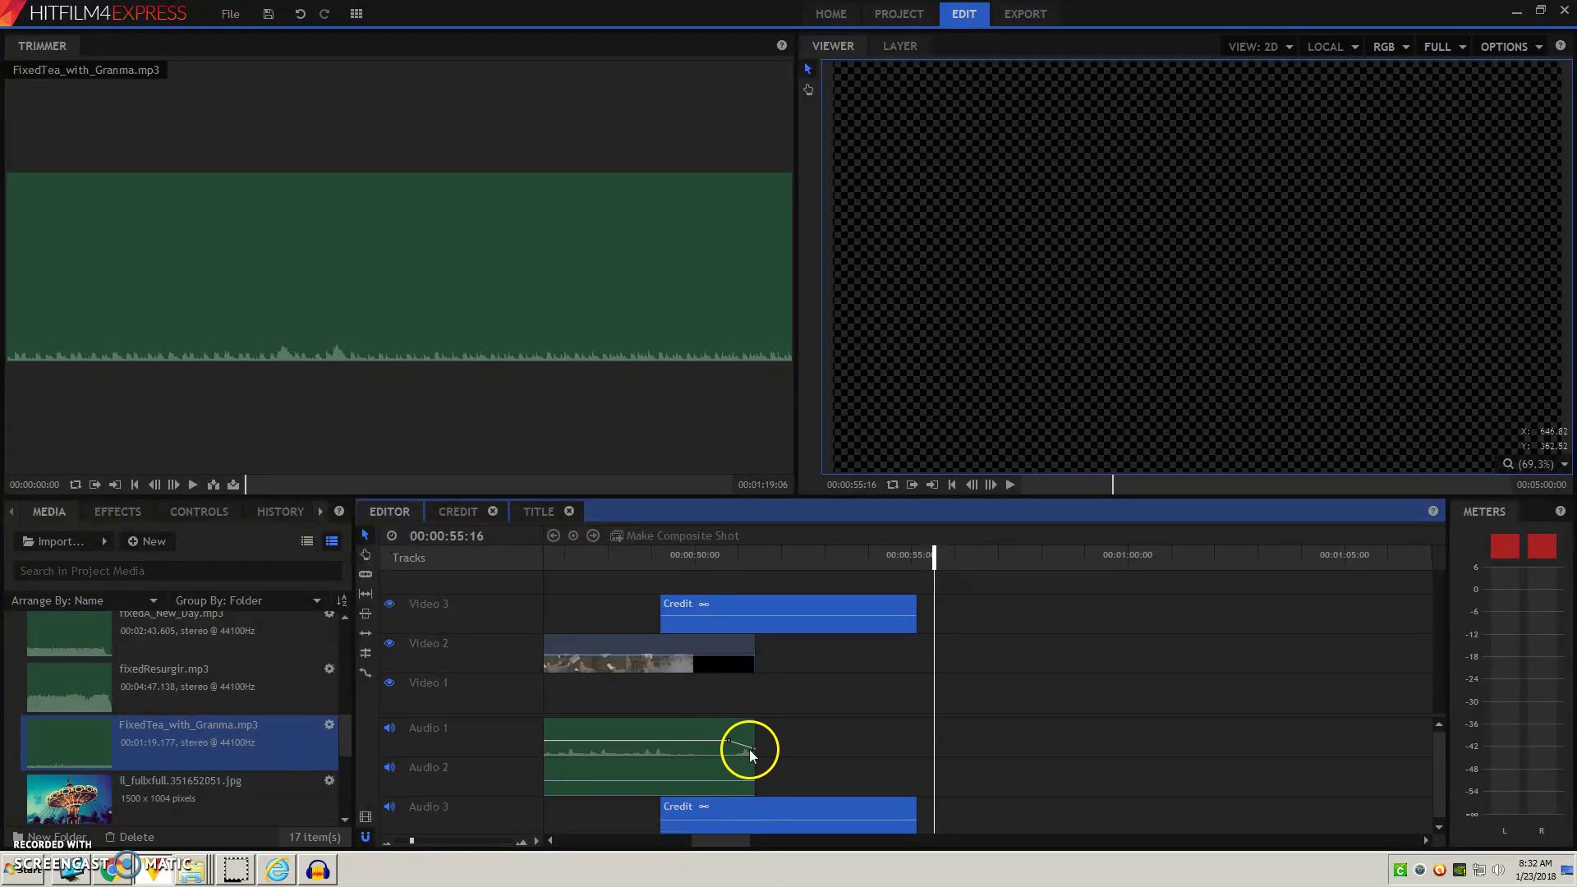
drag(753, 748, 752, 750)
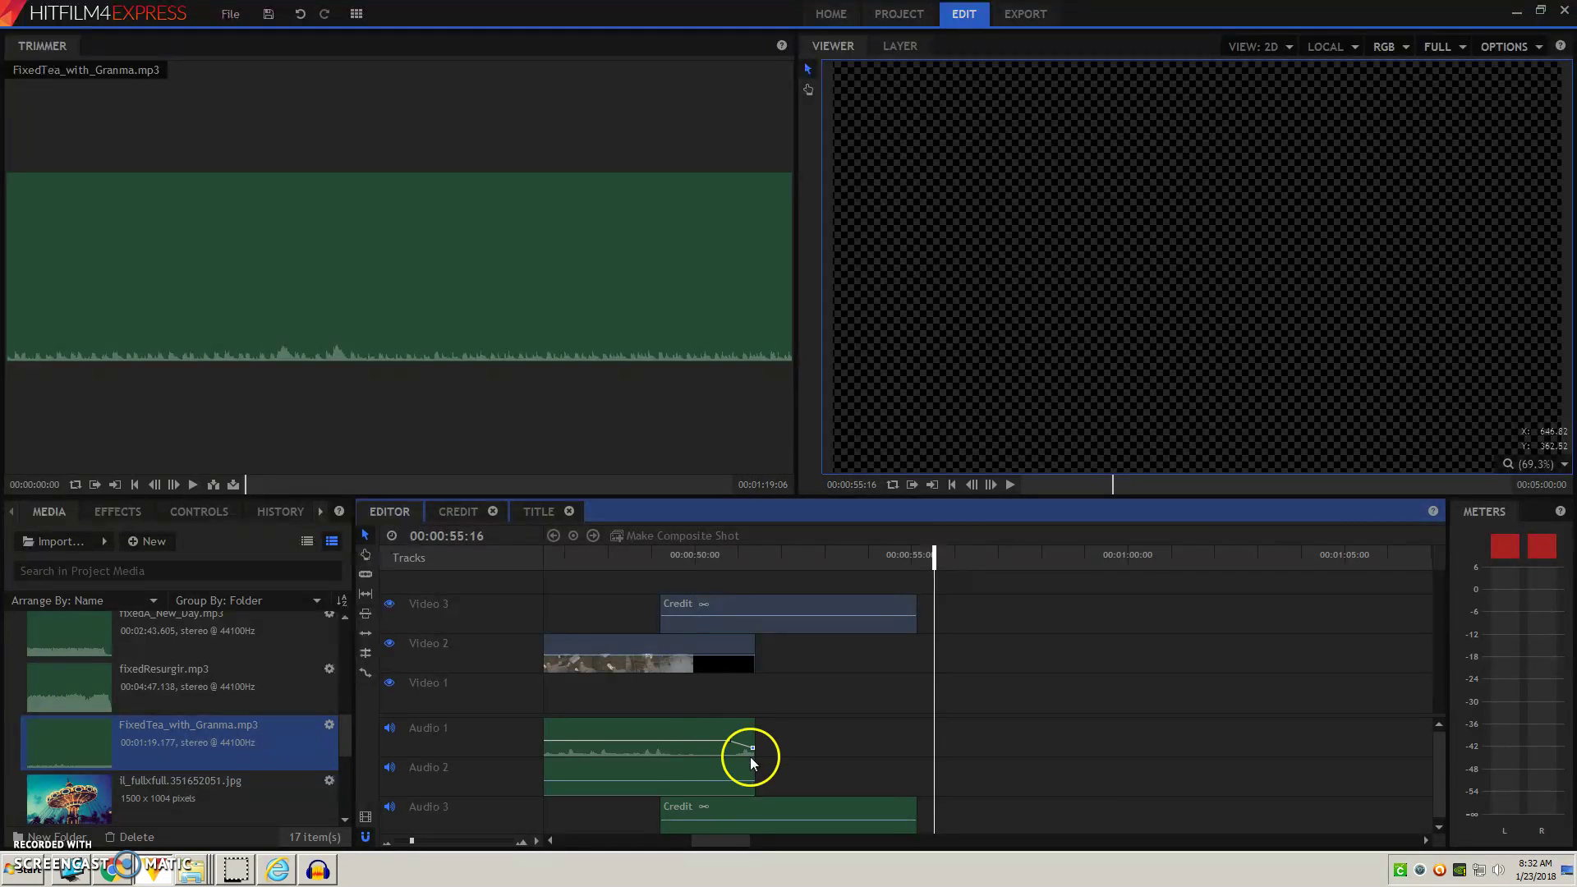